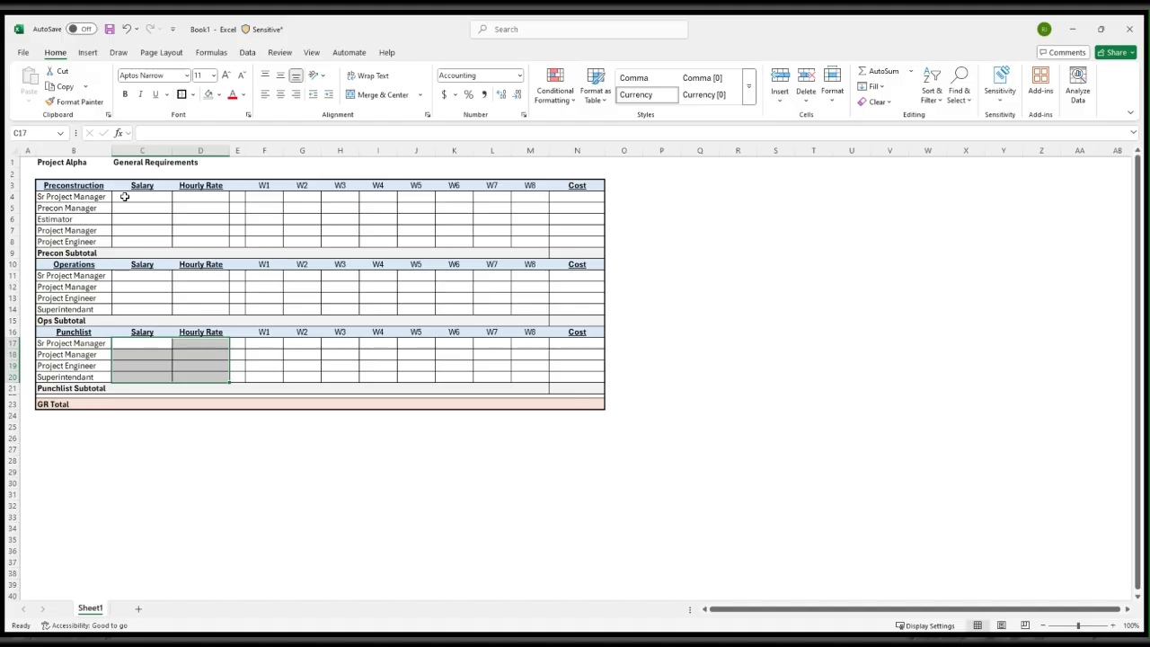
pyautogui.click(132, 198)
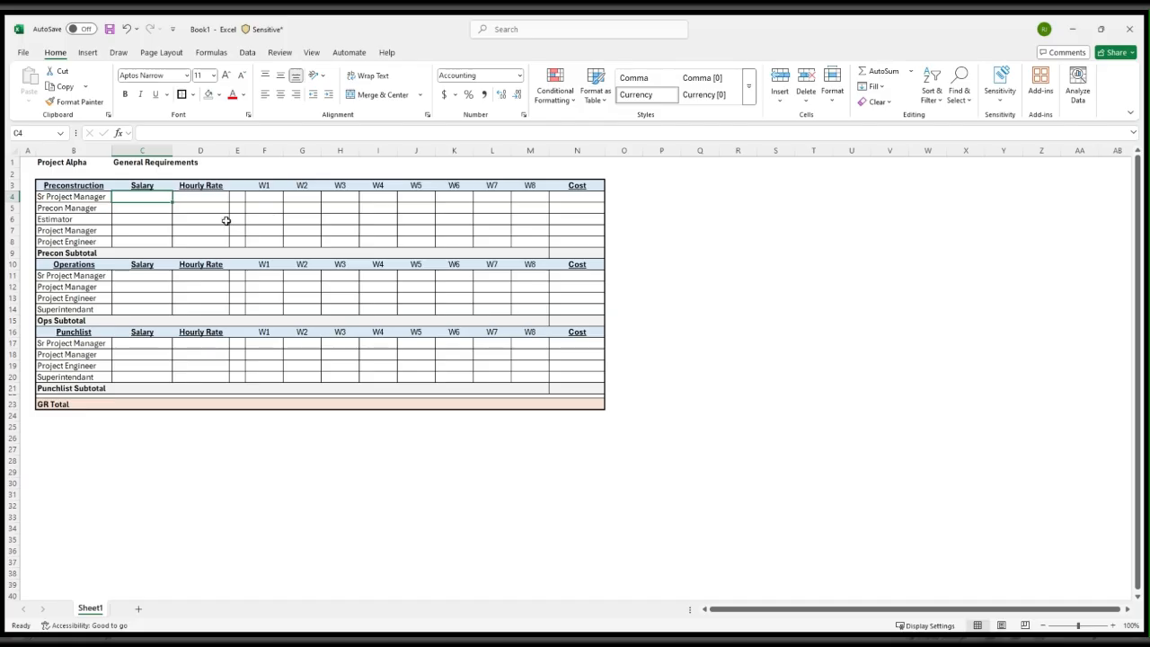
pyautogui.moveTo(170, 196); pyautogui.dragTo(201, 237)
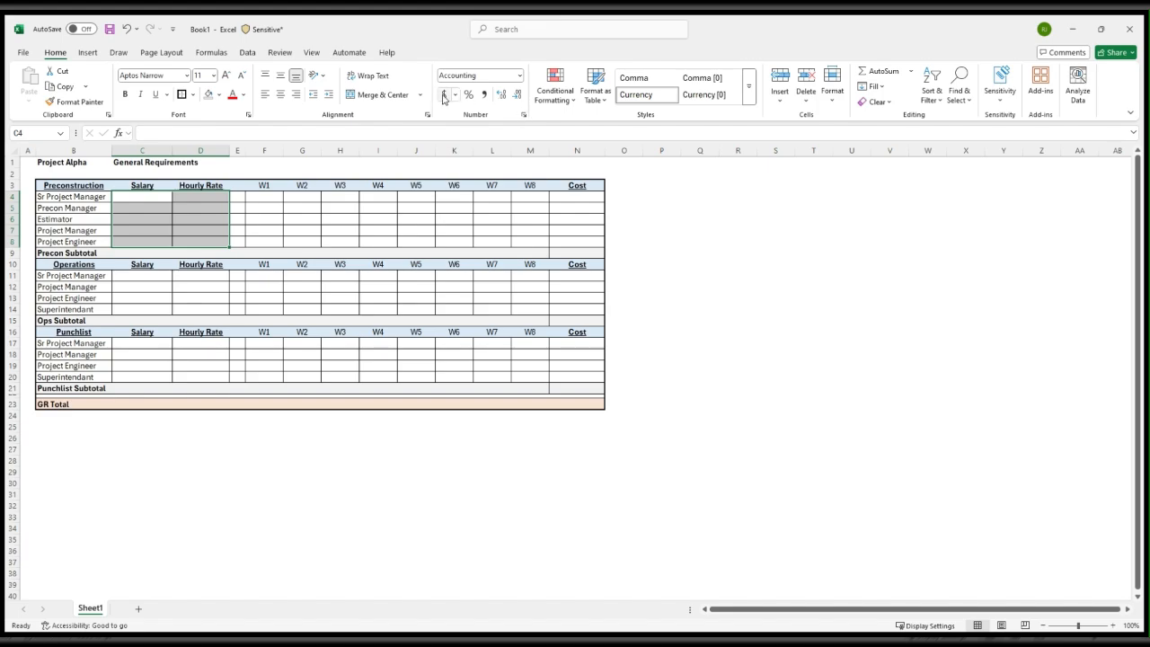
pyautogui.click(206, 211)
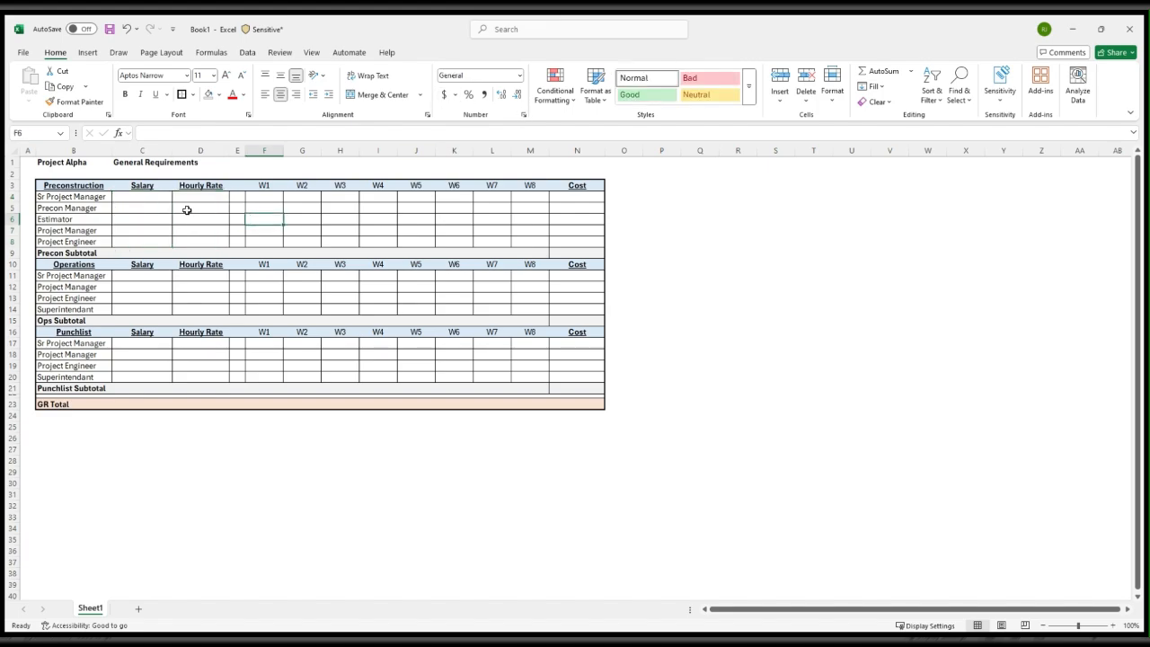
# Enter a salary of 150,000 for the Sr Project Manager in the Preconstruction section
pyautogui.click(158, 200)
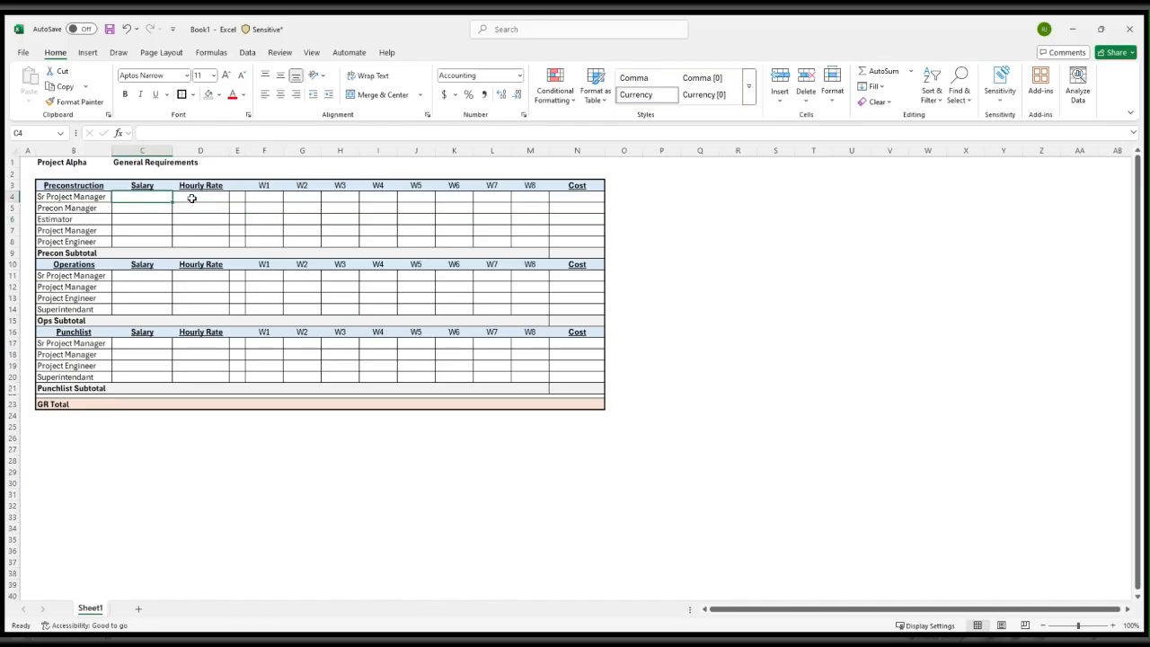
pyautogui.write('150,000')
pyautogui.press('Return')
# Copy the Preconstruction Sr Project Manager salary to the Sr Project Manager rows of Operations and Punchlist
pyautogui.press('Up')
pyautogui.hotkey('ctrl', 'c')
pyautogui.press('Down')
pyautogui.press('Down')
pyautogui.press('Down')
pyautogui.press('Down')
pyautogui.press('Down')
pyautogui.press('Down')
pyautogui.press('Down')
pyautogui.press('Down')
pyautogui.press('Up')
pyautogui.hotkey('ctrl', 'v')
pyautogui.press('Down')
pyautogui.press('Down')
pyautogui.press('Down')
pyautogui.press('Down')
pyautogui.press('Down')
pyautogui.press('Down')
pyautogui.hotkey('ctrl', 'v')
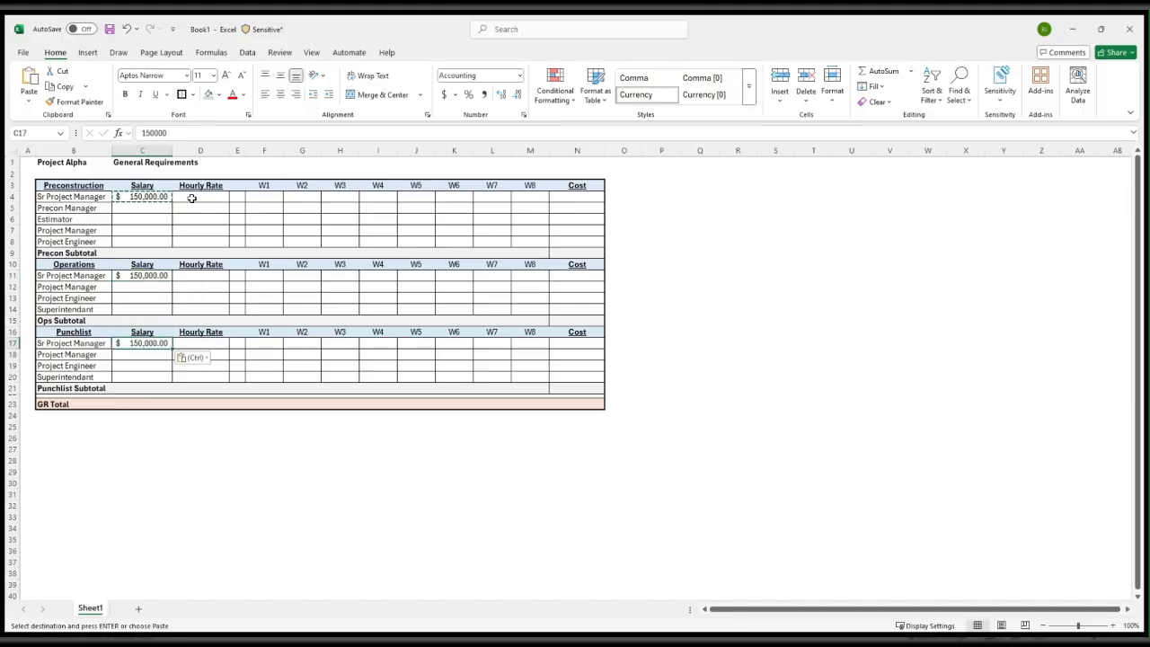
pyautogui.press('Escape')
# Enter a salary of 130,000 for the Precon Manager in the Preconstruction section
pyautogui.press('Up')
pyautogui.press('Up')
pyautogui.press('Up')
pyautogui.press('Up')
pyautogui.press('Up')
pyautogui.press('Up')
pyautogui.press('Up')
pyautogui.press('Up')
pyautogui.press('Up')
pyautogui.press('Up')
pyautogui.press('Up')
pyautogui.press('Up')
pyautogui.press('Up')
pyautogui.press('Down')
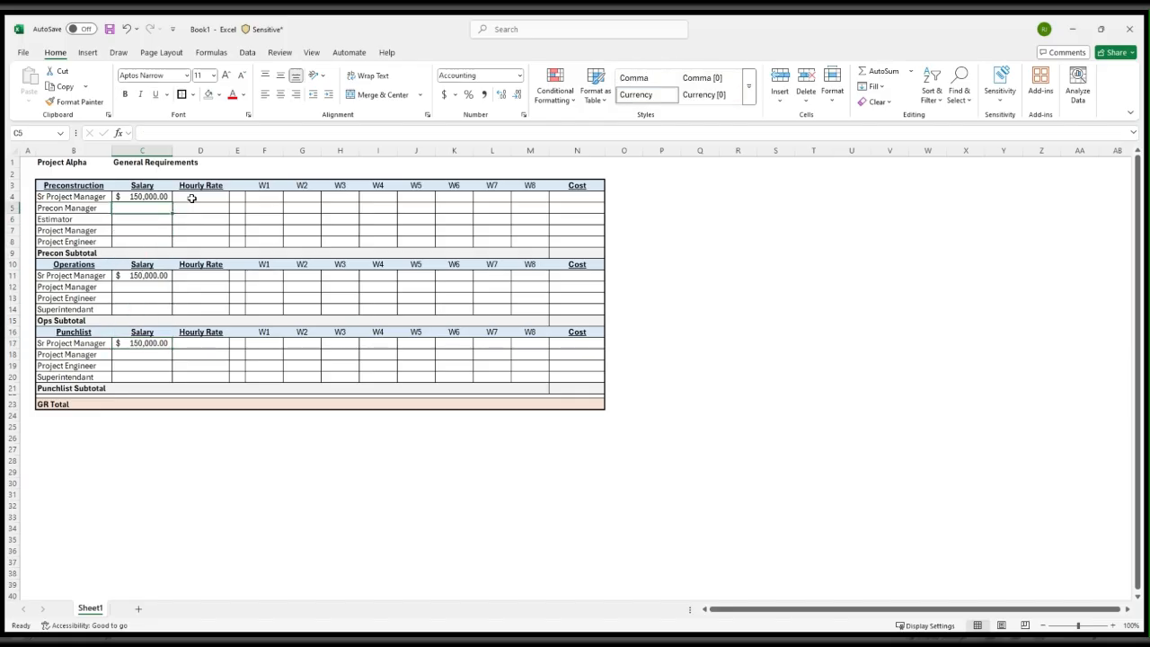
pyautogui.write('130')
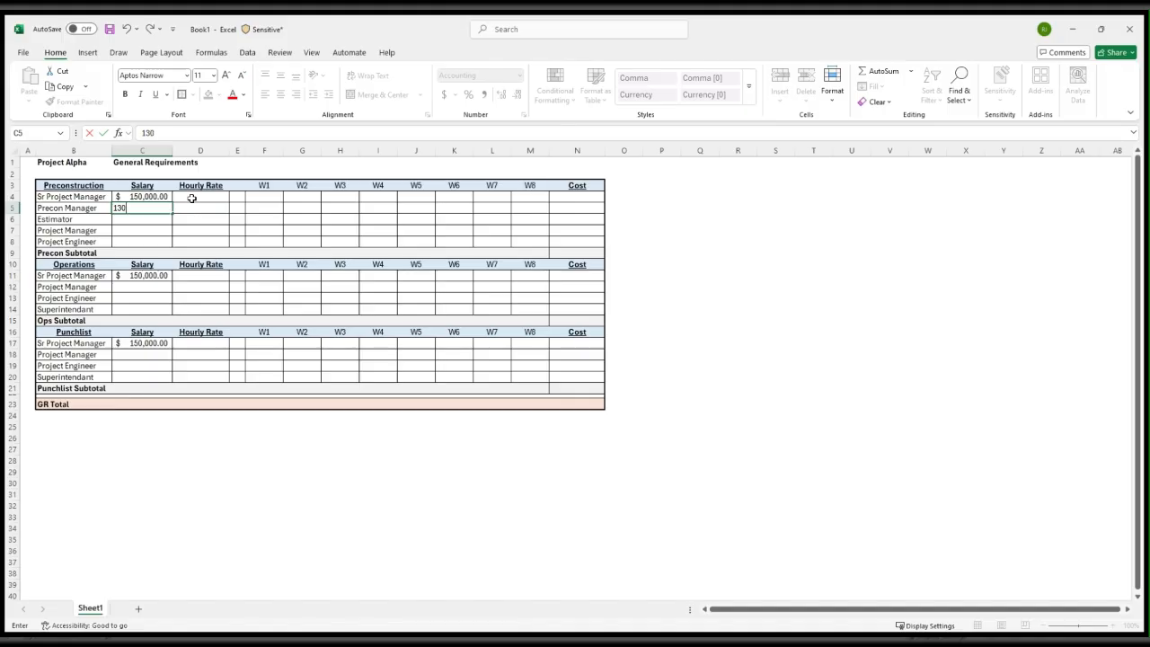
pyautogui.write('000')
pyautogui.press('Return')
pyautogui.press('Up')
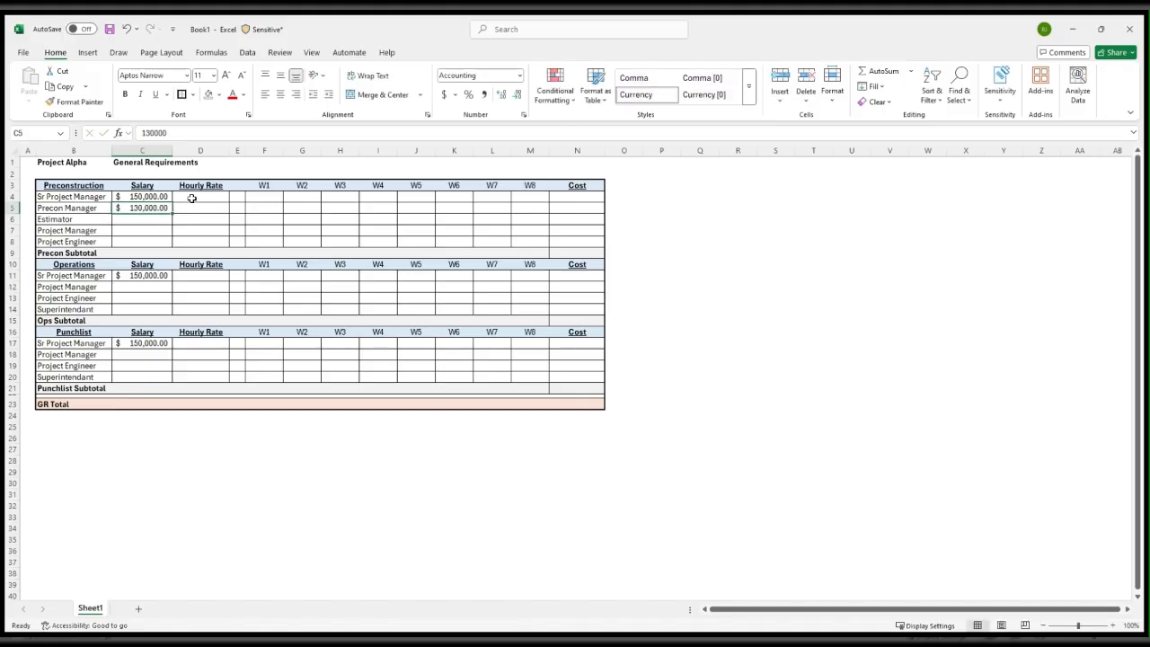
pyautogui.hotkey('ctrl', 'c')
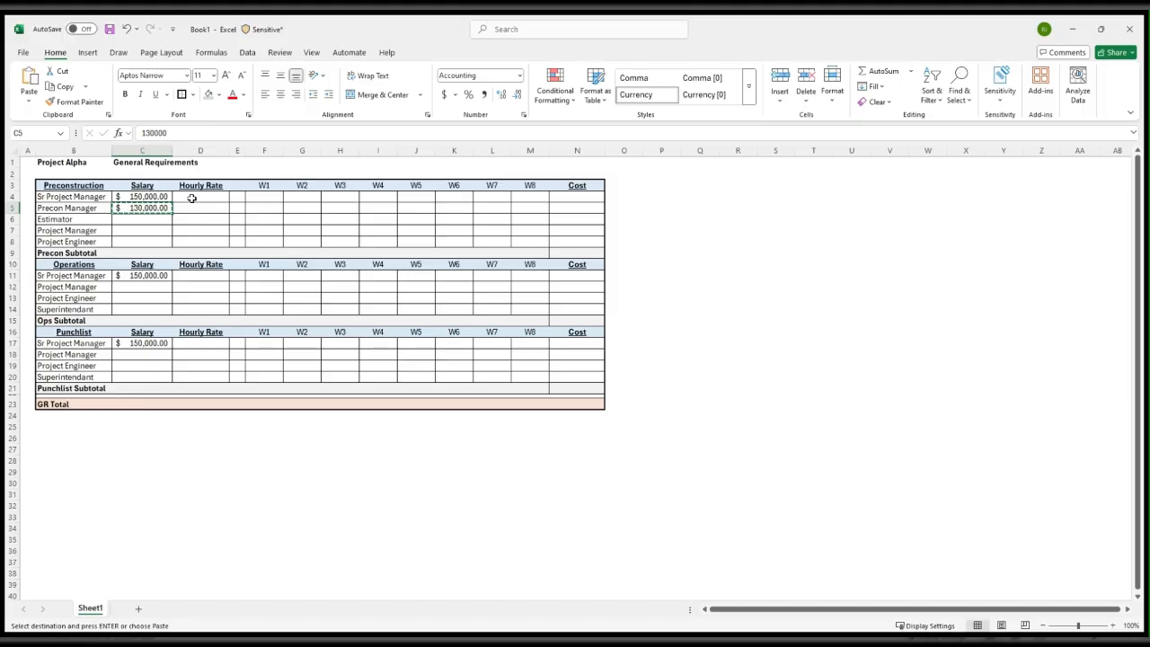
pyautogui.press('Escape')
# Enter Preconstruction salaries of 95,000 for the Estimator and 145,000 for the Project Manager
pyautogui.press('Down')
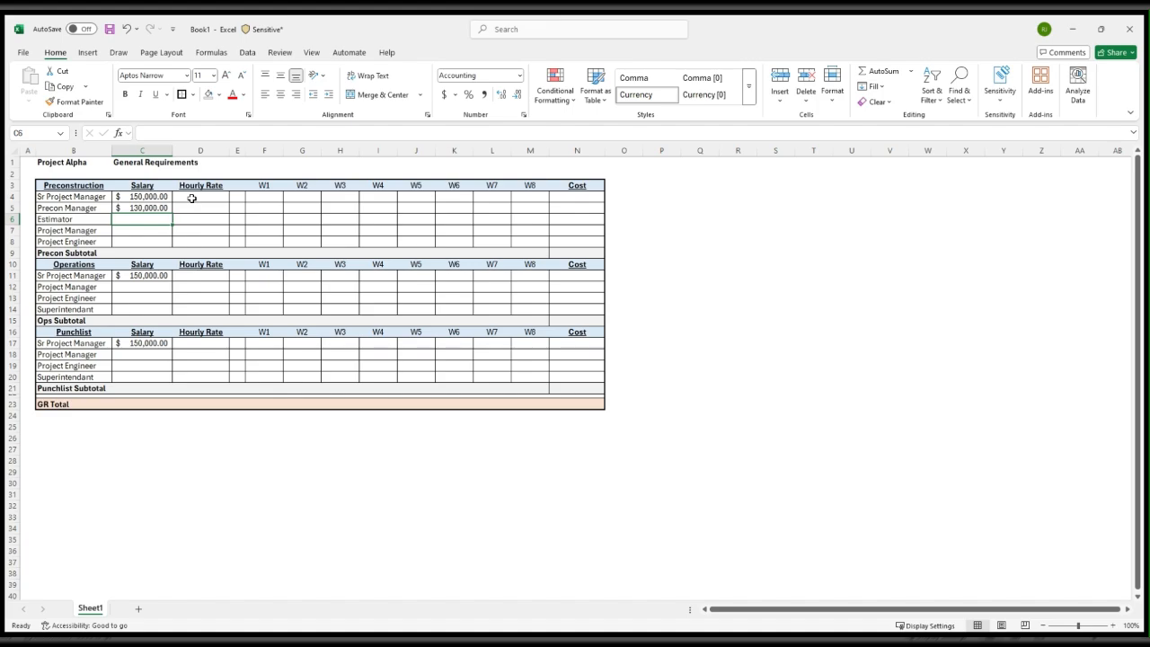
pyautogui.write('95,000')
pyautogui.press('Return')
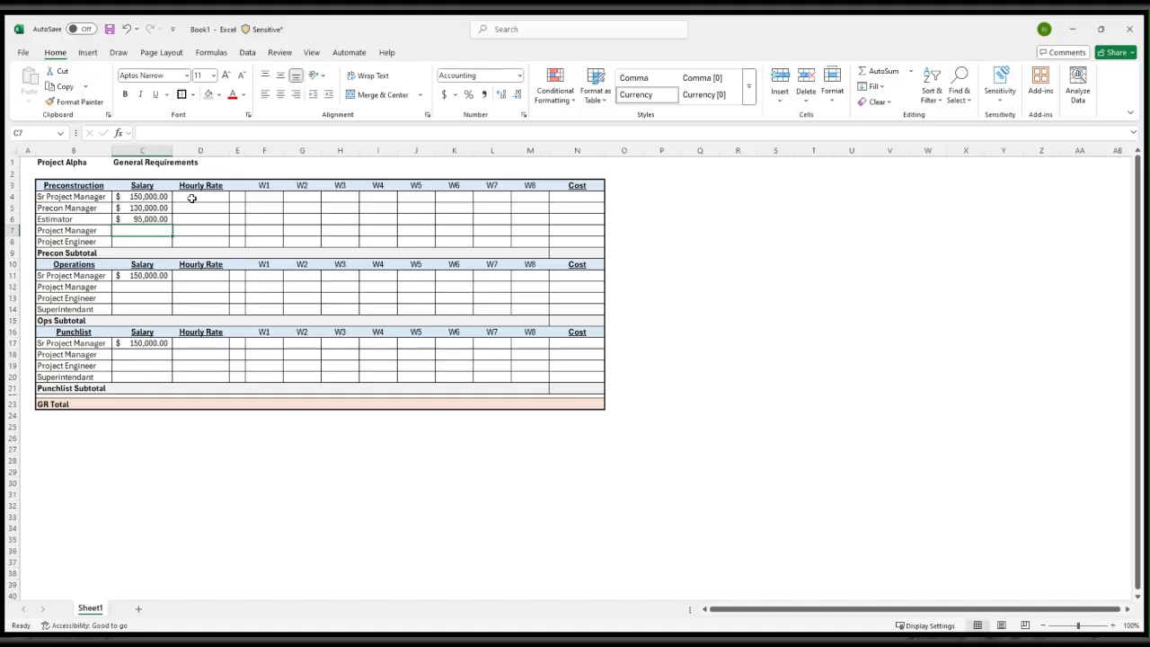
pyautogui.write('1')
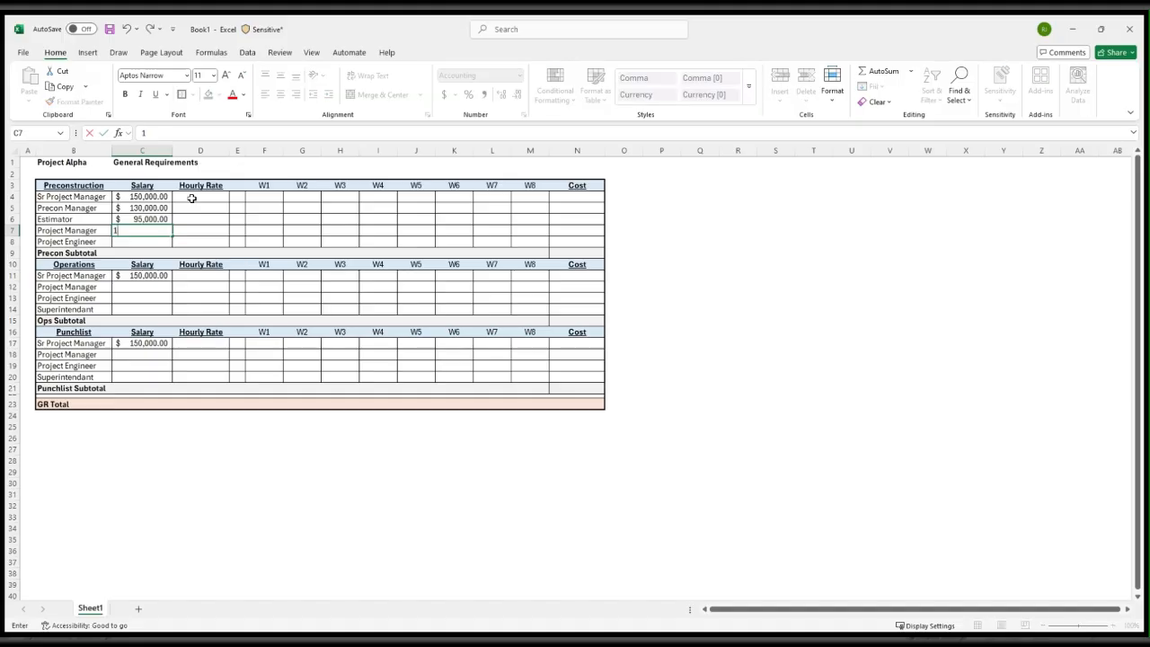
pyautogui.write('45000')
pyautogui.hotkey('ctrl', 'Return')
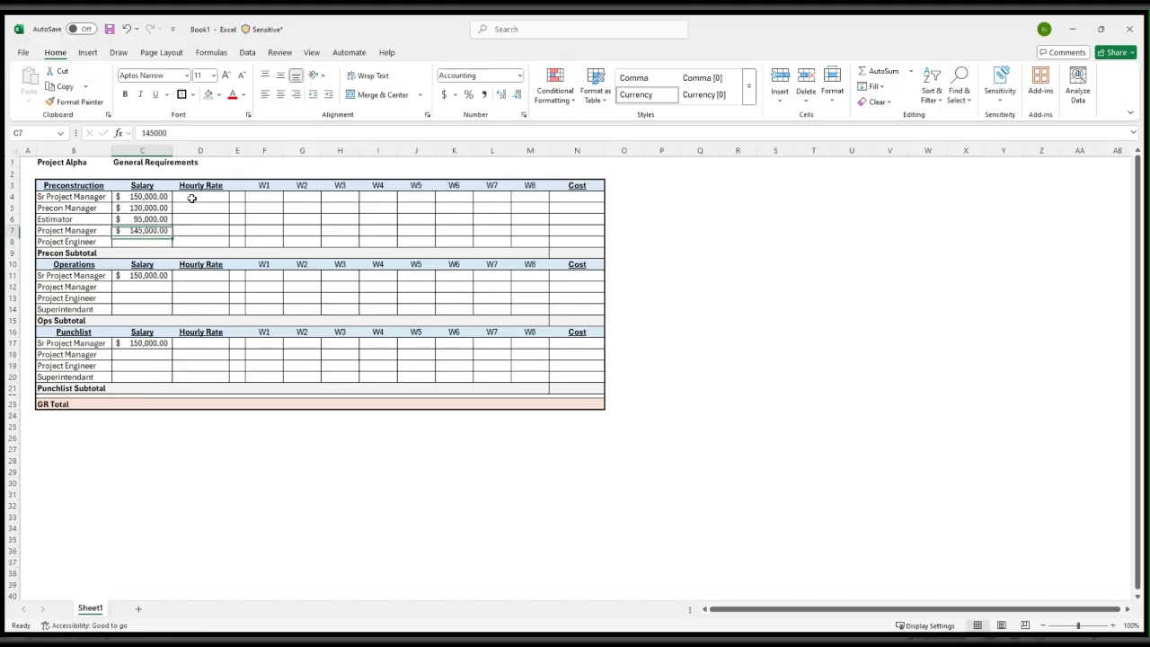
# Copy the Preconstruction Project Manager salary to the Project Manager rows of Operations and Punchlist
pyautogui.hotkey('ctrl', 'c')
pyautogui.press('Down')
pyautogui.press('Down')
pyautogui.press('Down')
pyautogui.press('Down')
pyautogui.press('Down')
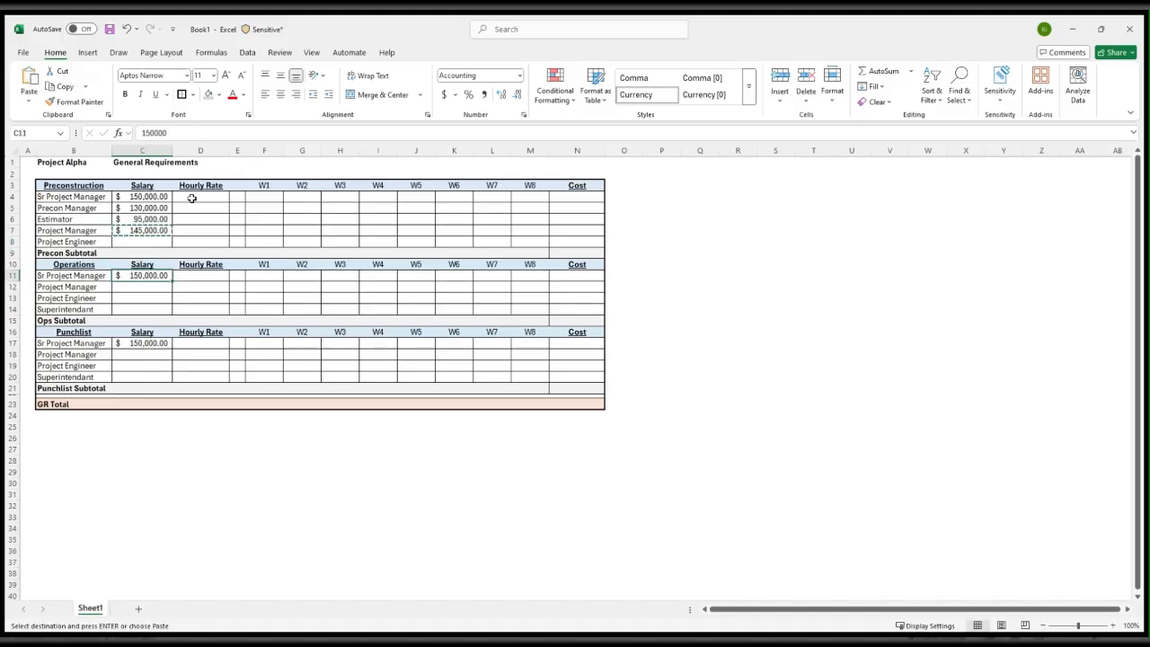
pyautogui.hotkey('ctrl', 'v')
pyautogui.press('Down')
pyautogui.press('Down')
pyautogui.press('Down')
pyautogui.press('Down')
pyautogui.press('Down')
pyautogui.press('Down')
pyautogui.press('Down')
pyautogui.press('Up')
pyautogui.hotkey('ctrl', 'v')
# Correct the last role label in the Punchlist section, cell B20, to read Superintendent
pyautogui.press('Down')
pyautogui.press('Down')
pyautogui.press('Left')
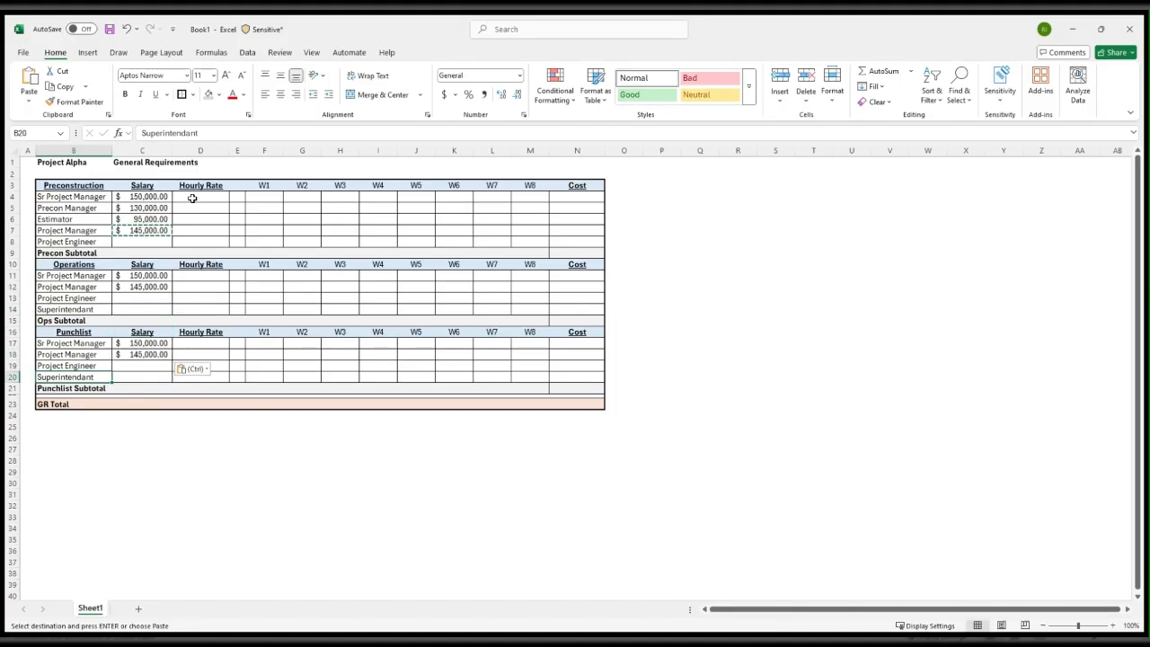
pyautogui.click(190, 132)
pyautogui.press('BackSpace')
pyautogui.write('e')
pyautogui.press('Return')
# Enter a salary of 85,000 for the Project Engineer in the Preconstruction section
pyautogui.press('Up')
pyautogui.press('Right')
pyautogui.press('Up')
pyautogui.press('Up')
pyautogui.press('Up')
pyautogui.press('Up')
pyautogui.press('Up')
pyautogui.press('Up')
pyautogui.press('Up')
pyautogui.press('Up')
pyautogui.press('Up')
pyautogui.press('Up')
pyautogui.press('Up')
pyautogui.press('Up')
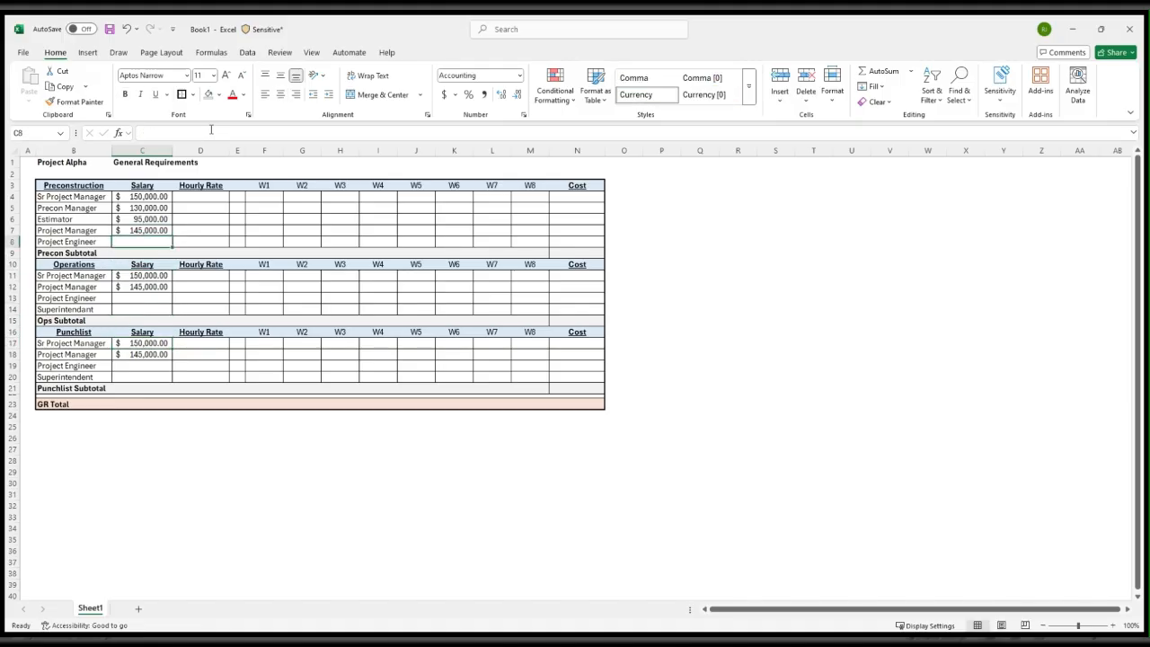
pyautogui.write('8500')
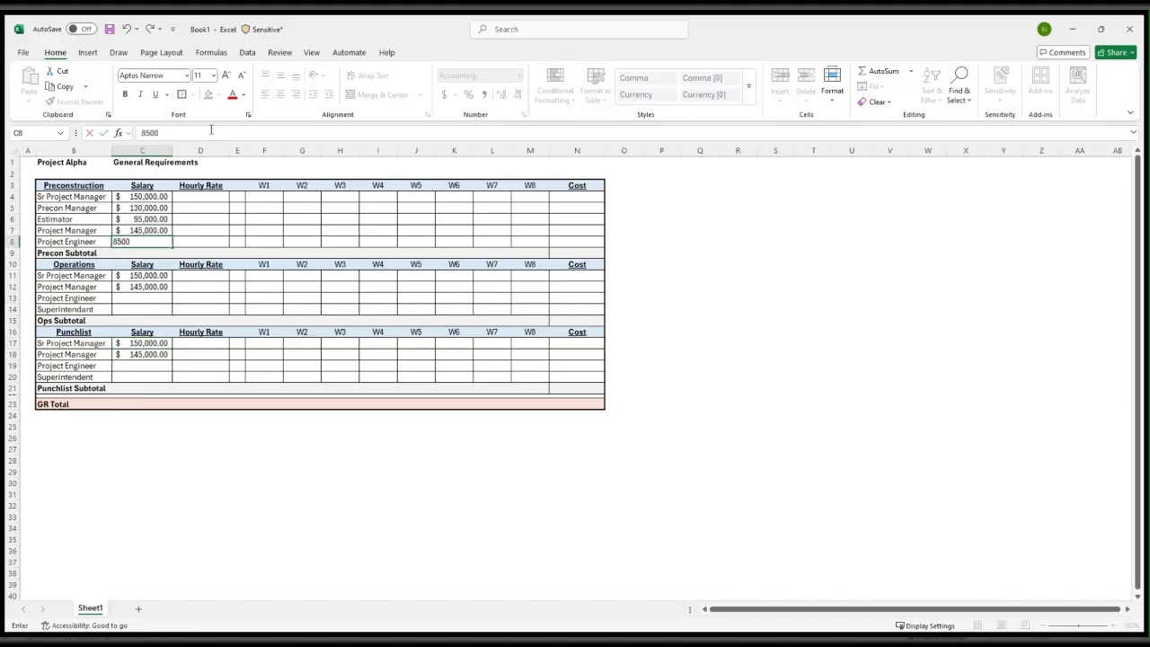
pyautogui.press('Return')
# Copy the Preconstruction Project Engineer salary to the Project Engineer rows of Operations and Punchlist
pyautogui.press('Up')
pyautogui.hotkey('ctrl', 'c')
pyautogui.press('Down')
pyautogui.press('Down')
pyautogui.press('Down')
pyautogui.press('Down')
pyautogui.press('Down')
pyautogui.hotkey('ctrl', 'v')
pyautogui.press('Down')
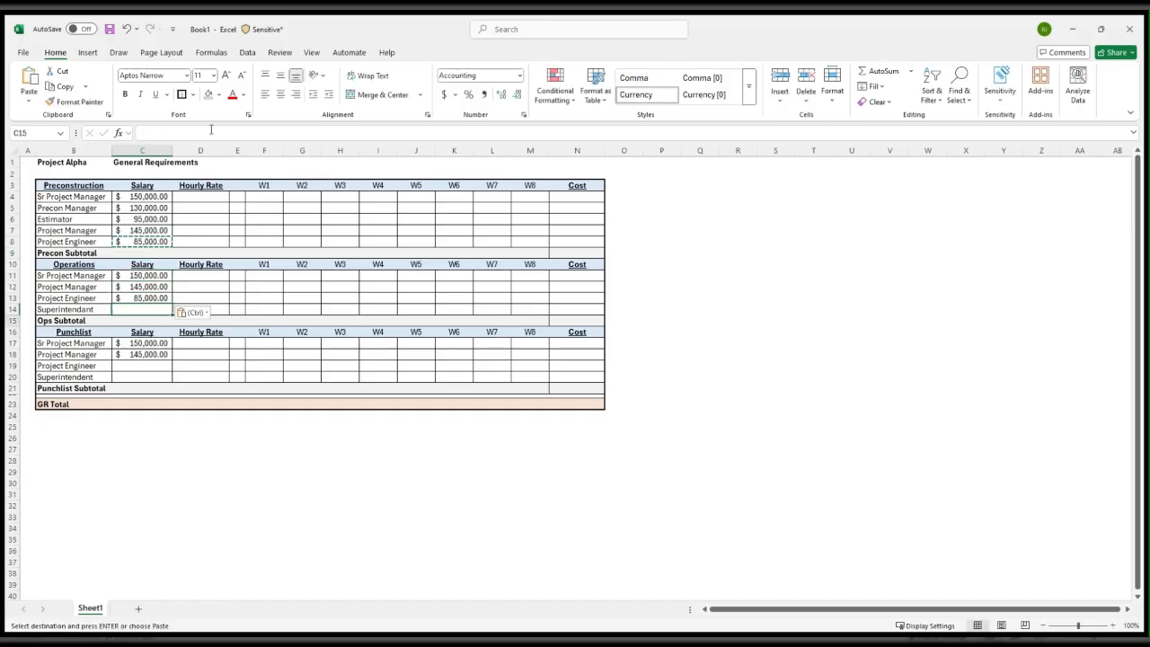
pyautogui.press('Down')
pyautogui.press('Down')
pyautogui.press('Down')
pyautogui.press('Down')
pyautogui.press('Down')
pyautogui.hotkey('ctrl', 'v')
# Enter a salary of 100,000 for the superintendent in the Operations section, cell C14
pyautogui.press('Up')
pyautogui.press('Up')
pyautogui.press('Up')
pyautogui.press('Up')
pyautogui.press('Up')
pyautogui.press('Escape')
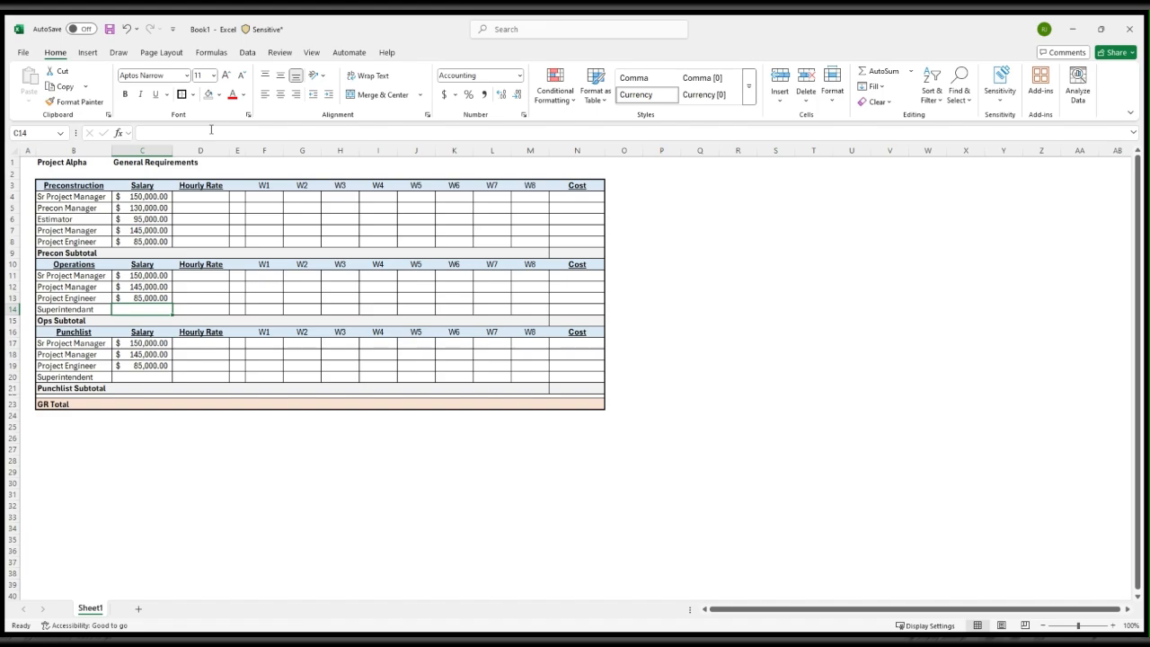
pyautogui.write('1000')
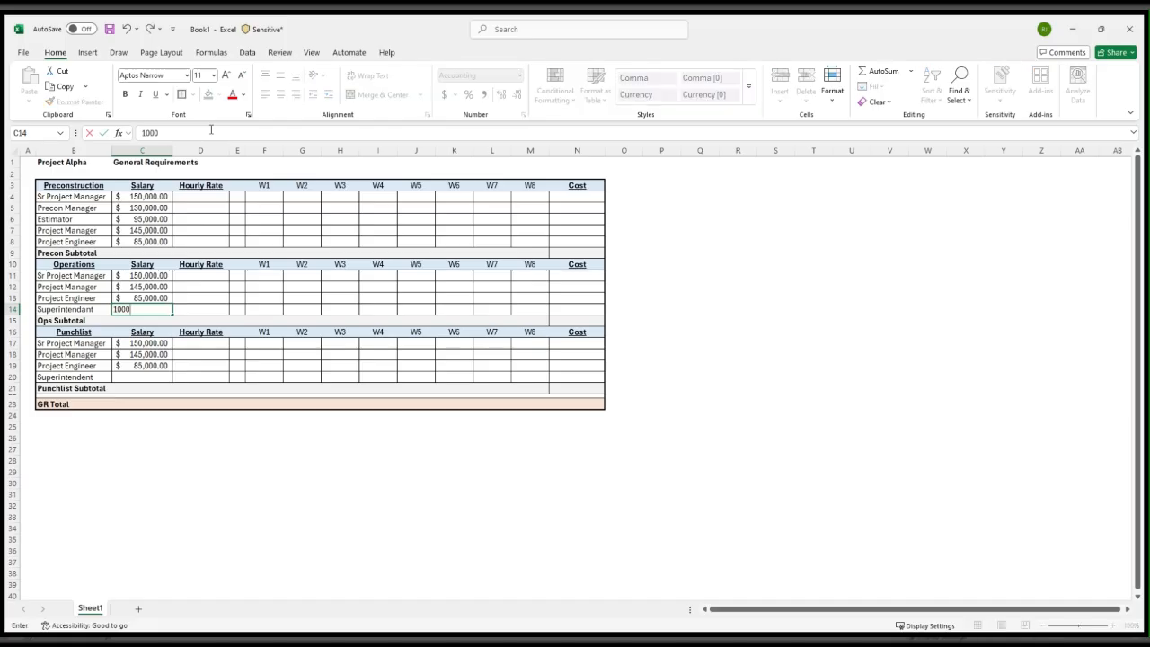
pyautogui.press('Return')
pyautogui.press('Up')
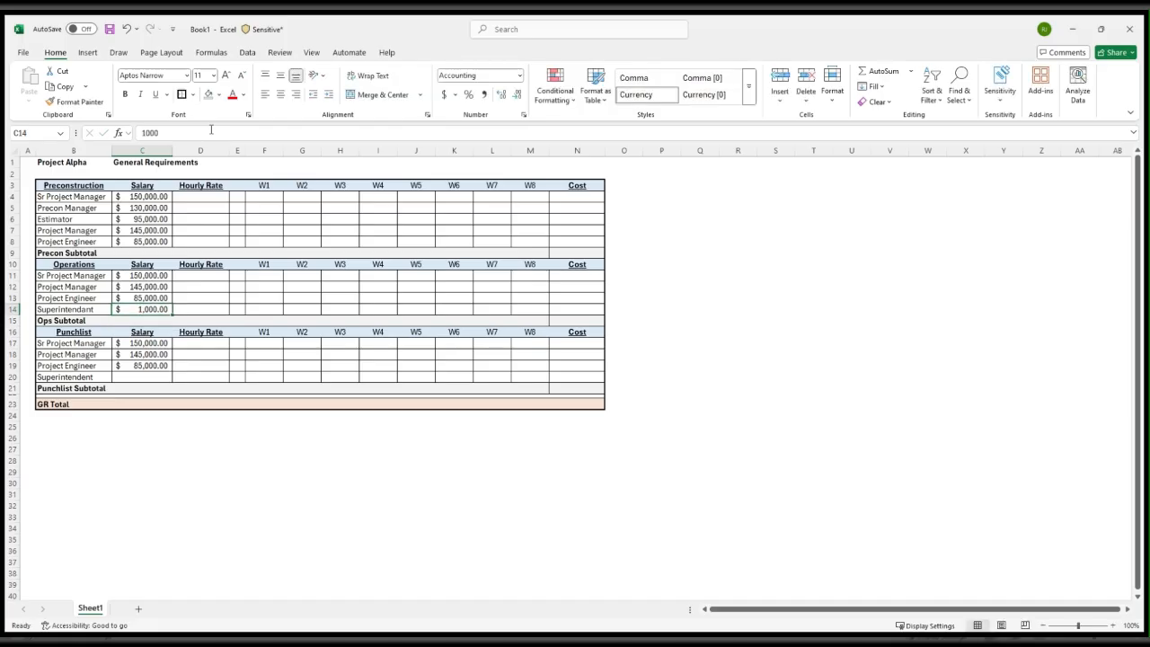
pyautogui.write('100000')
pyautogui.press('Return')
# Copy the Operations superintendent salary to the Superintendent row of the Punchlist section
pyautogui.press('Up')
pyautogui.hotkey('ctrl', 'c')
pyautogui.press('Down')
pyautogui.press('Down')
pyautogui.press('Down')
pyautogui.press('Down')
pyautogui.press('Down')
pyautogui.press('Down')
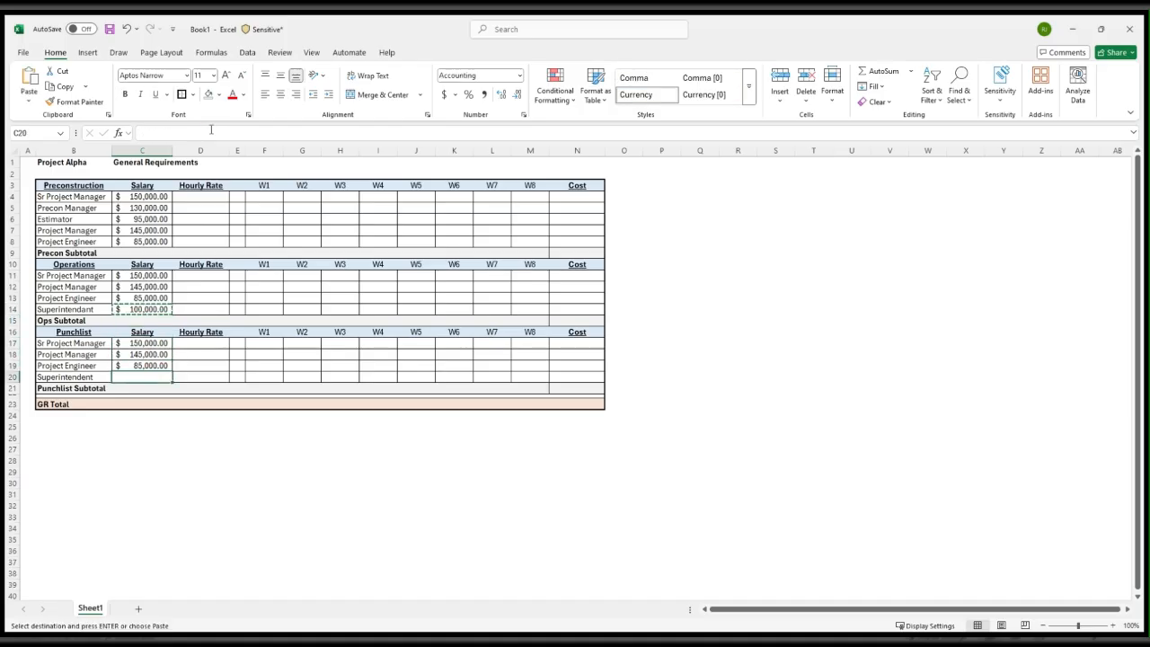
pyautogui.hotkey('ctrl', 'v')
pyautogui.press('Escape')
# Calculate the Preconstruction Sr Project Manager's hourly rate in D4 with the formula =C4/2080
pyautogui.press('Right')
pyautogui.press('Up')
pyautogui.press('Up')
pyautogui.press('Up')
pyautogui.press('Up')
pyautogui.press('Up')
pyautogui.press('Up')
pyautogui.press('Up')
pyautogui.press('Up')
pyautogui.press('Up')
pyautogui.press('Up')
pyautogui.press('Up')
pyautogui.press('Up')
pyautogui.press('Up')
pyautogui.press('Up')
pyautogui.press('Up')
pyautogui.press('Up')
pyautogui.press('Up')
pyautogui.press('Down')
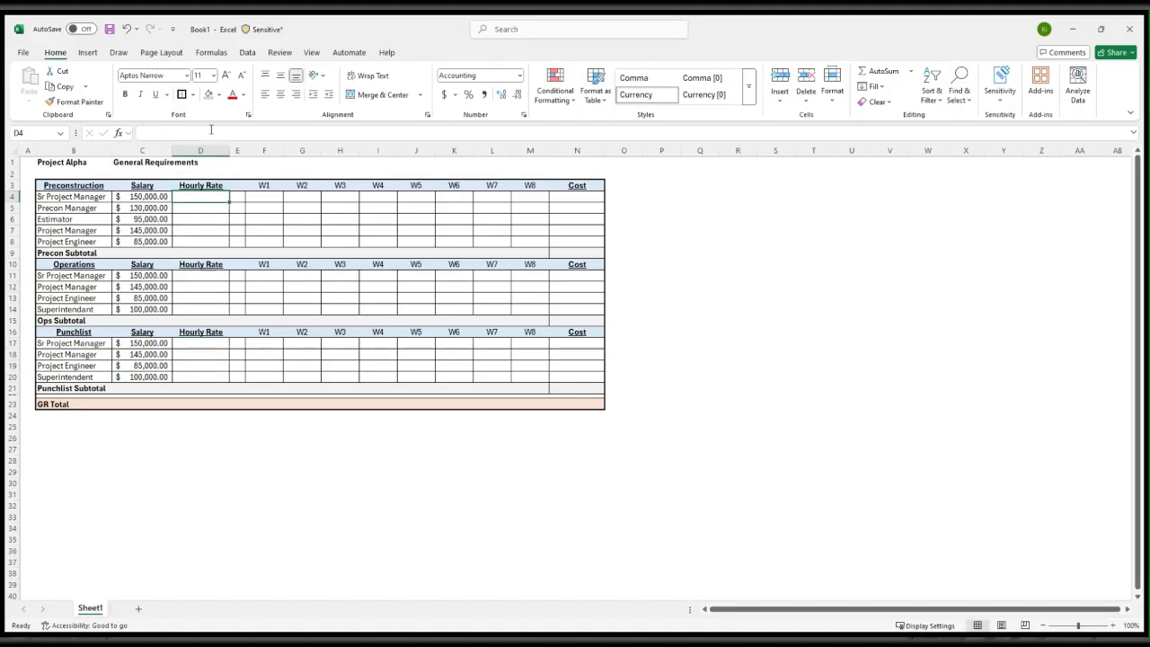
pyautogui.write('=')
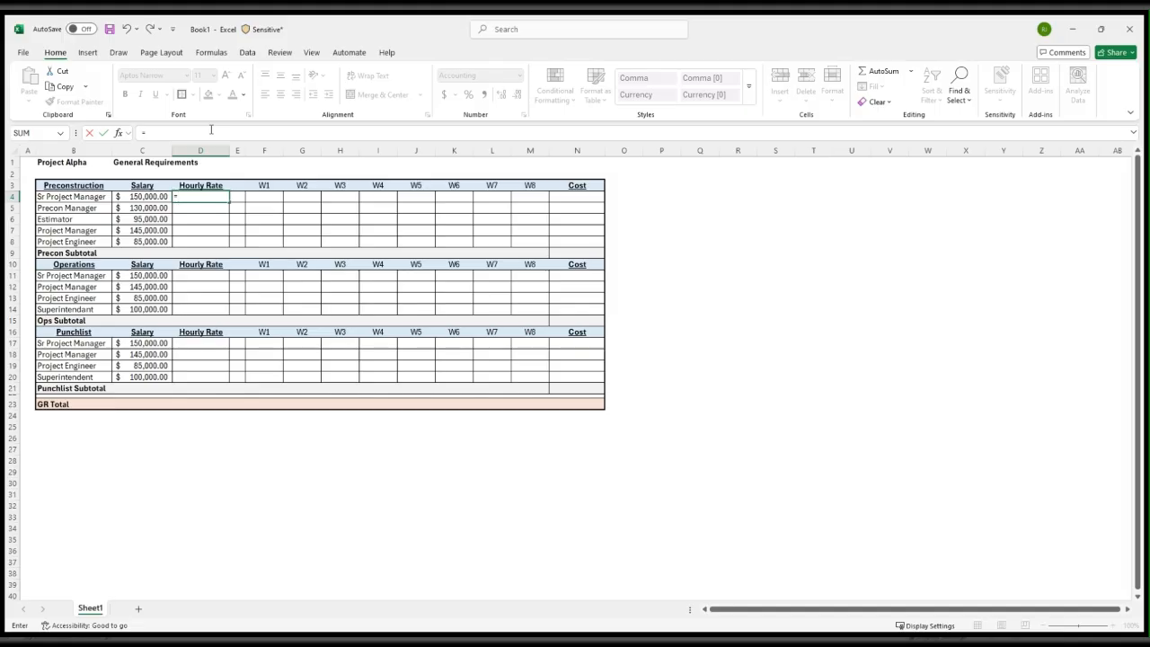
pyautogui.press('Left')
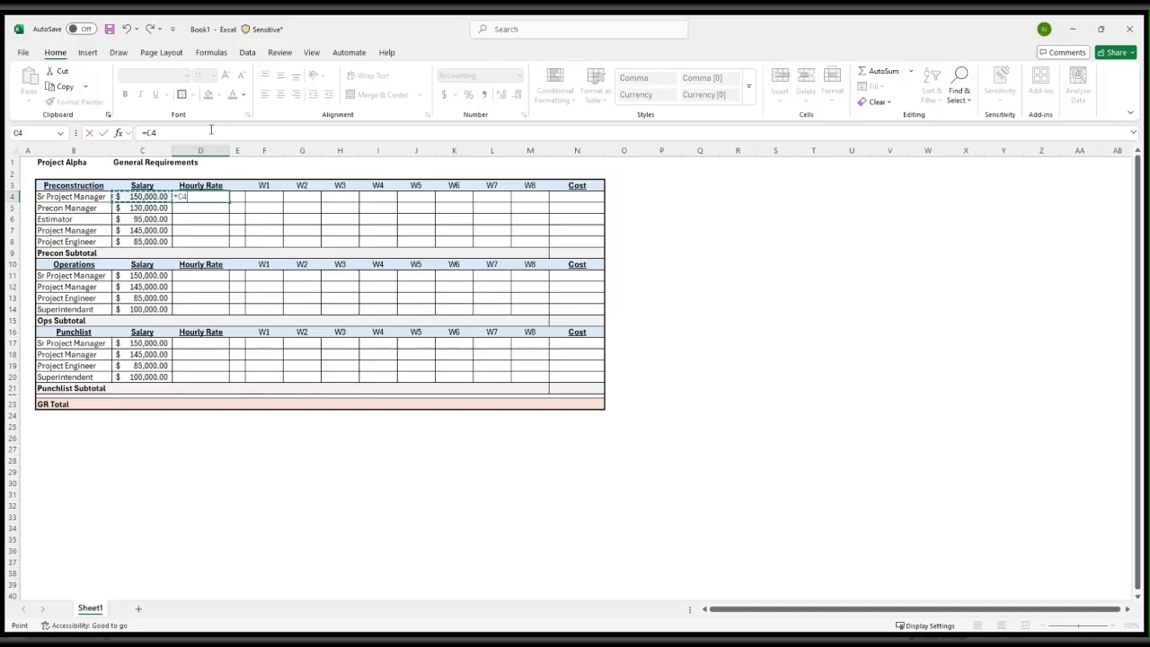
pyautogui.write('/2080')
pyautogui.press('Return')
# Fill the hourly rate formula from D4 down through the Project Engineer row, D8
pyautogui.press('Up')
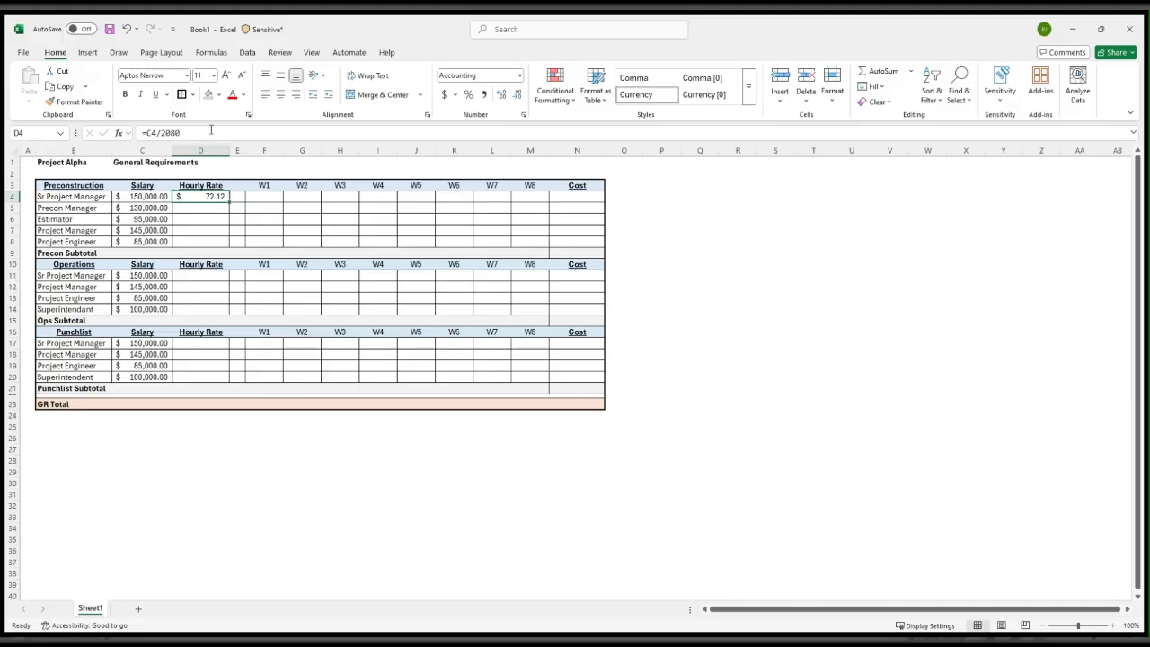
pyautogui.hotkey('shift', 'Down')
pyautogui.hotkey('shift', 'Down')
pyautogui.hotkey('shift', 'Down')
pyautogui.hotkey('shift', 'Down')
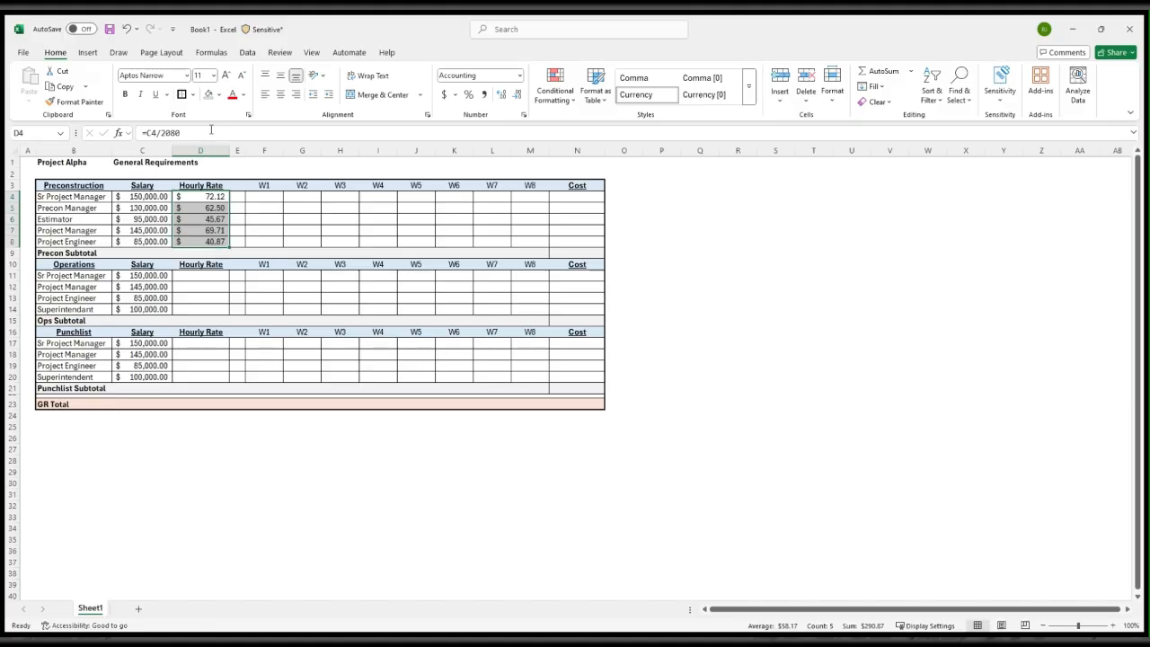
# Copy the Project Engineer's hourly rate formula from D8 into the Operations hourly rate cells D11:D14
pyautogui.press('Down')
pyautogui.press('Down')
pyautogui.press('Down')
pyautogui.press('Down')
pyautogui.press('Down')
pyautogui.press('Down')
pyautogui.press('Down')
pyautogui.press('Up')
pyautogui.press('Up')
pyautogui.press('Up')
pyautogui.press('Down')
pyautogui.press('Down')
pyautogui.press('Up')
pyautogui.press('Up')
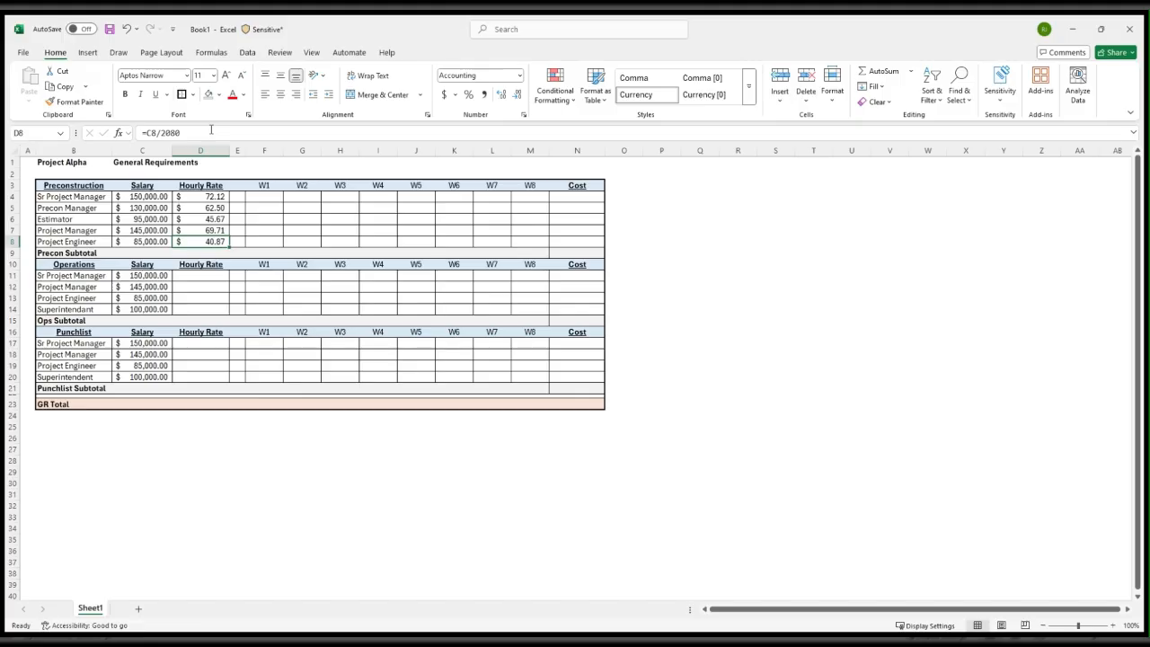
pyautogui.hotkey('ctrl', 'c')
pyautogui.press('Down')
pyautogui.press('Down')
pyautogui.press('Down')
pyautogui.hotkey('shift', 'Down')
pyautogui.hotkey('shift', 'Down')
pyautogui.hotkey('shift', 'Down')
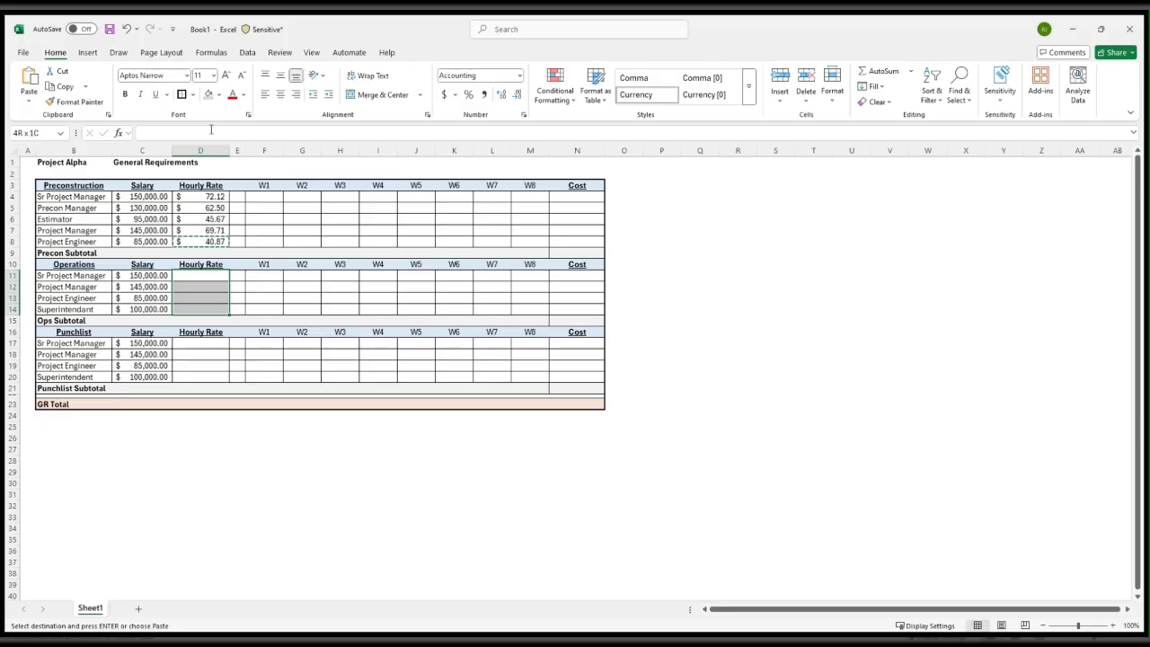
pyautogui.hotkey('ctrl', 'v')
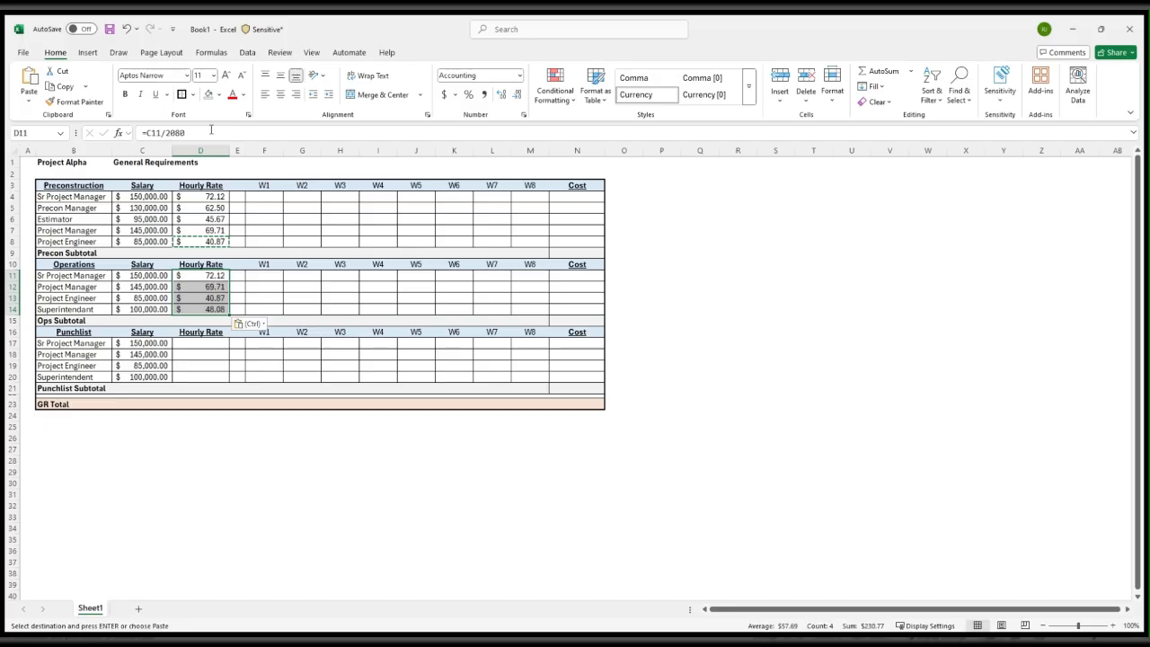
# Paste the copied hourly rate formula into the Punchlist hourly rate cells D17:D20
pyautogui.press('Down')
pyautogui.press('Down')
pyautogui.press('Down')
pyautogui.press('Down')
pyautogui.press('Down')
pyautogui.press('Down')
pyautogui.press('Down')
pyautogui.press('Up')
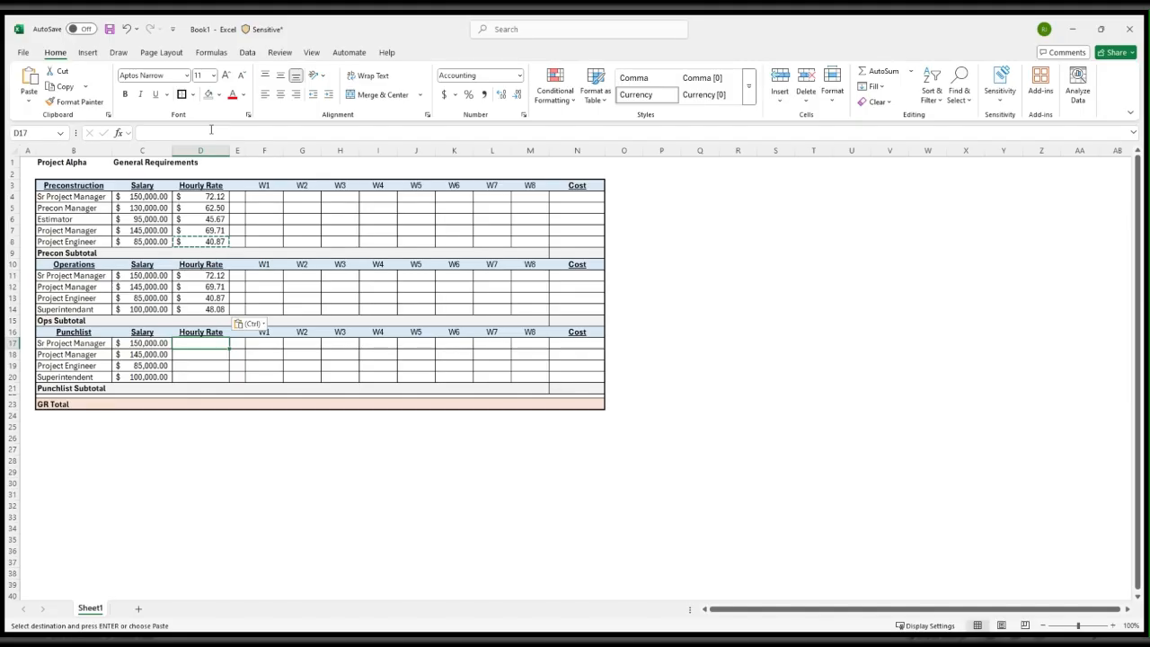
pyautogui.hotkey('shift', 'Down')
pyautogui.hotkey('shift', 'Down')
pyautogui.hotkey('shift', 'Down')
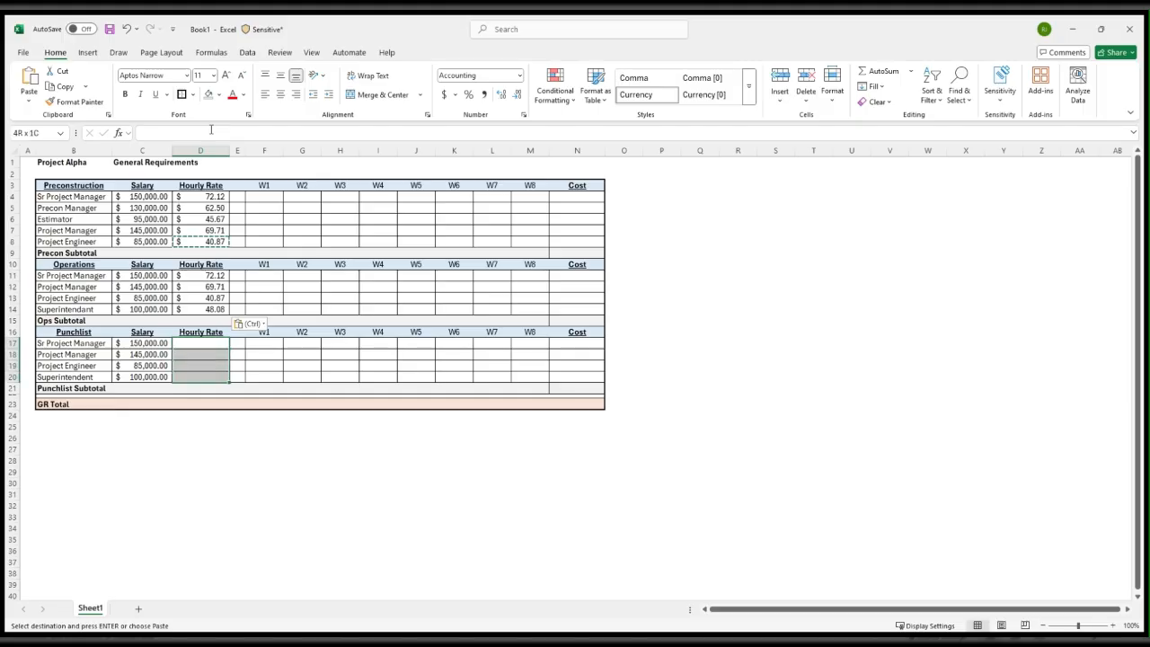
pyautogui.hotkey('ctrl', 'v')
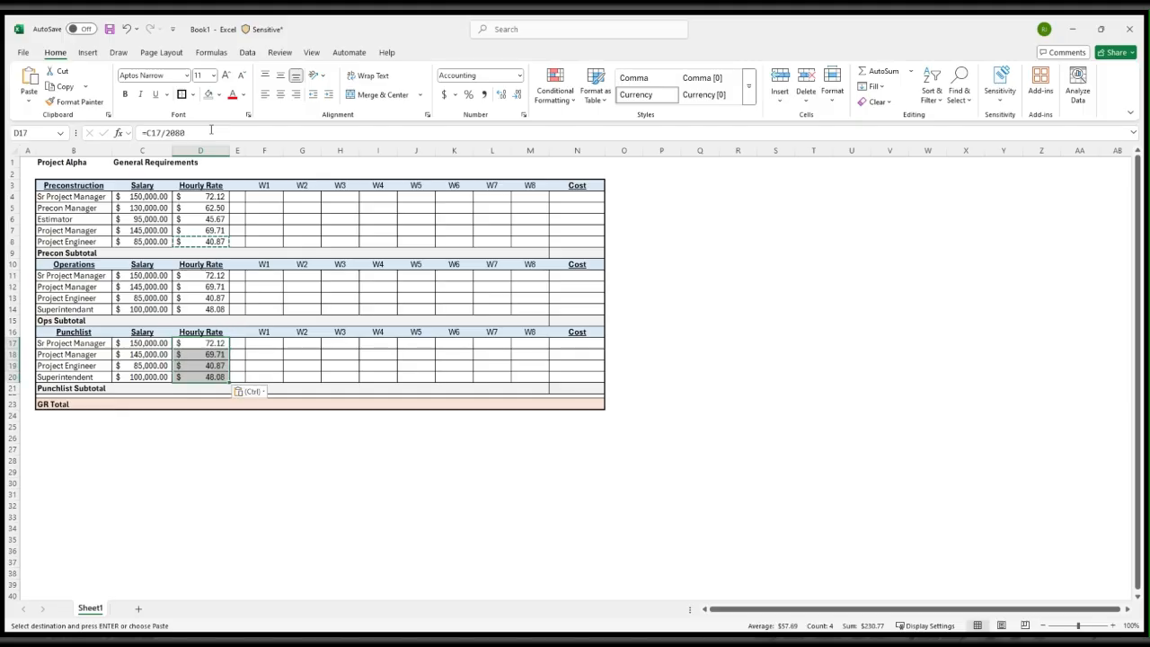
pyautogui.press('Escape')
# Examine the hourly rate formulas in the Punchlist Sr Project Manager cell D17 and the Preconstruction Project Manager cell D7
pyautogui.press('Right')
pyautogui.press('Left')
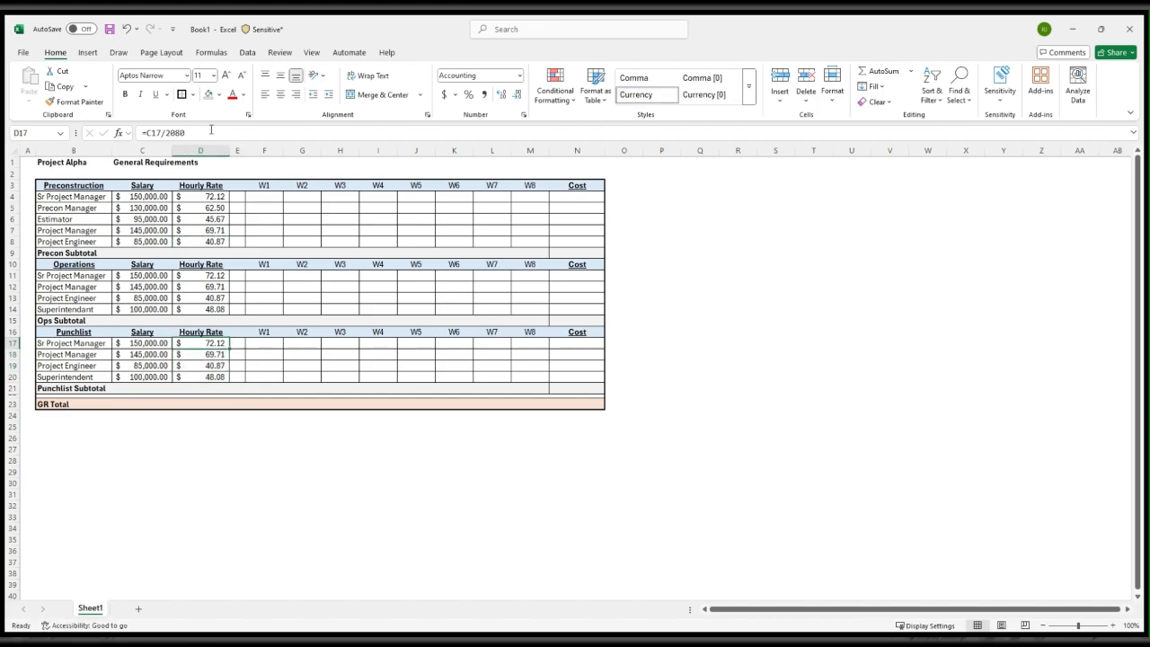
pyautogui.click(214, 132)
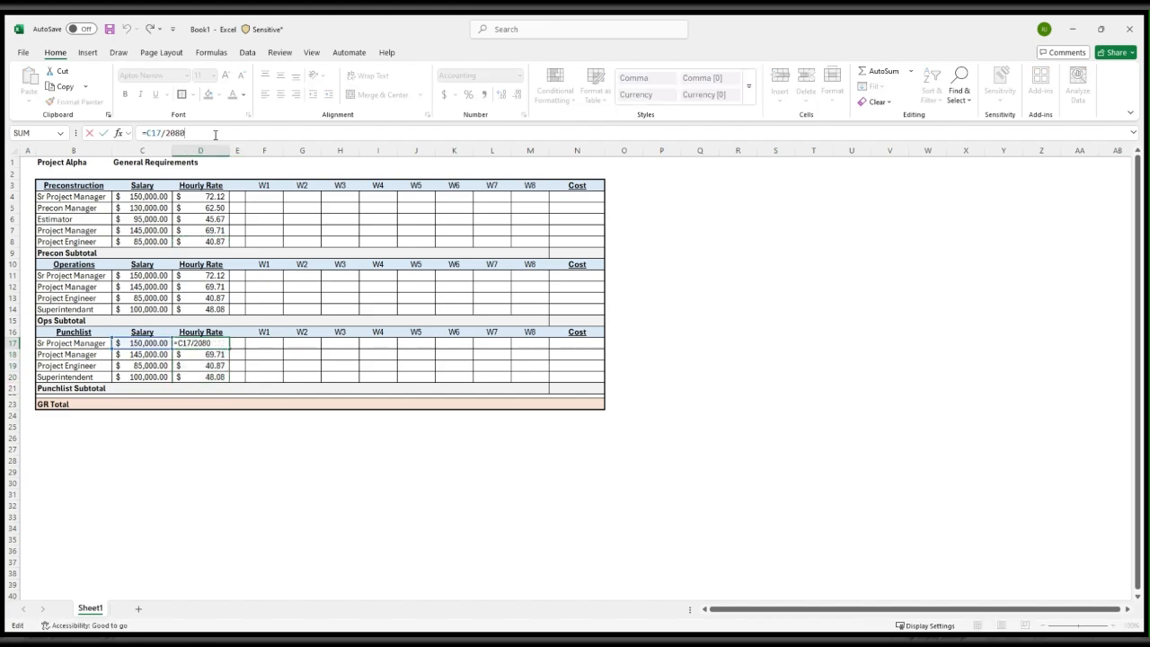
pyautogui.click(340, 230)
pyautogui.click(199, 230)
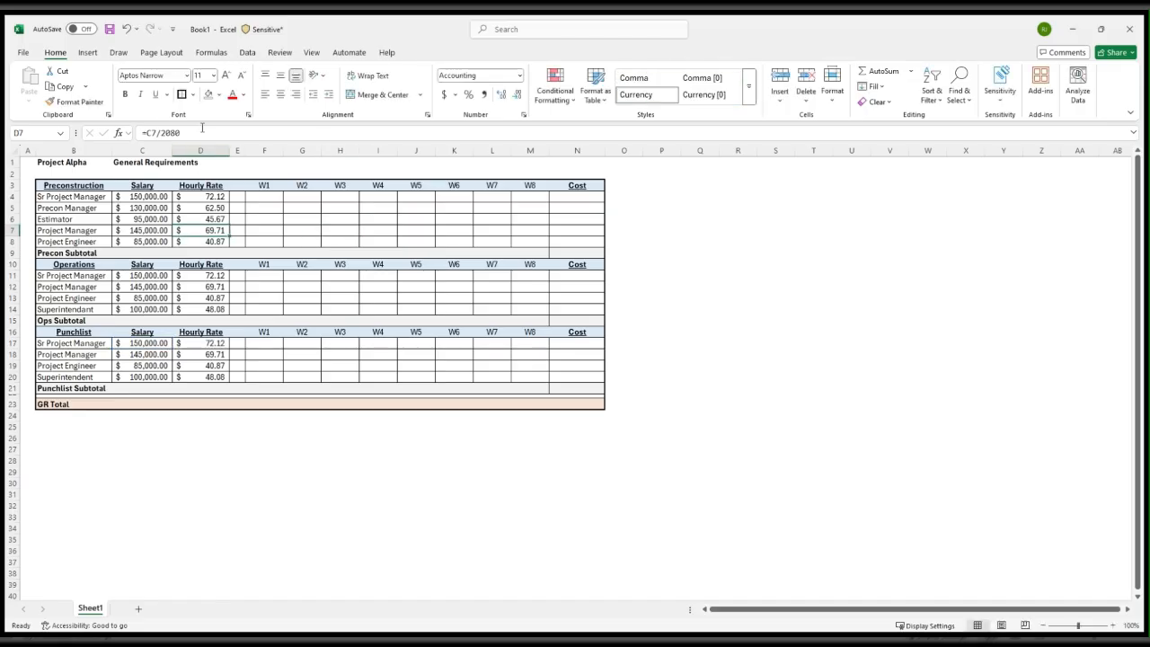
pyautogui.press('F2')
# Bold the W1 and W2 headers in the Preconstruction header row, F3:G3
pyautogui.click(264, 196)
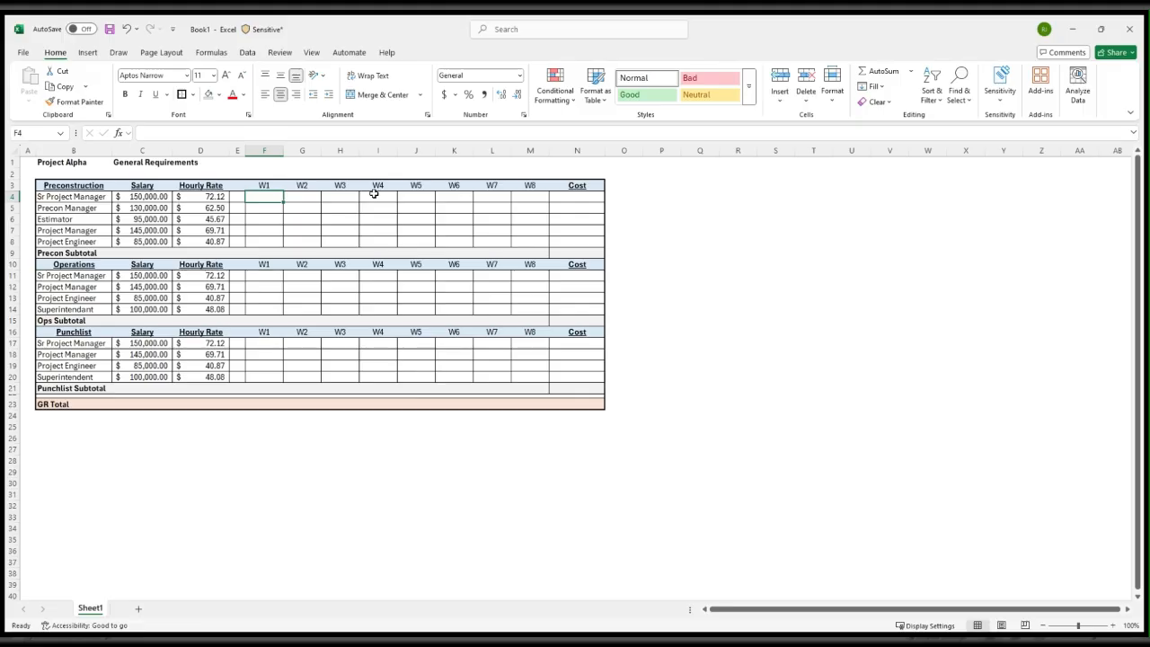
pyautogui.press('Up')
pyautogui.hotkey('shift', 'Right')
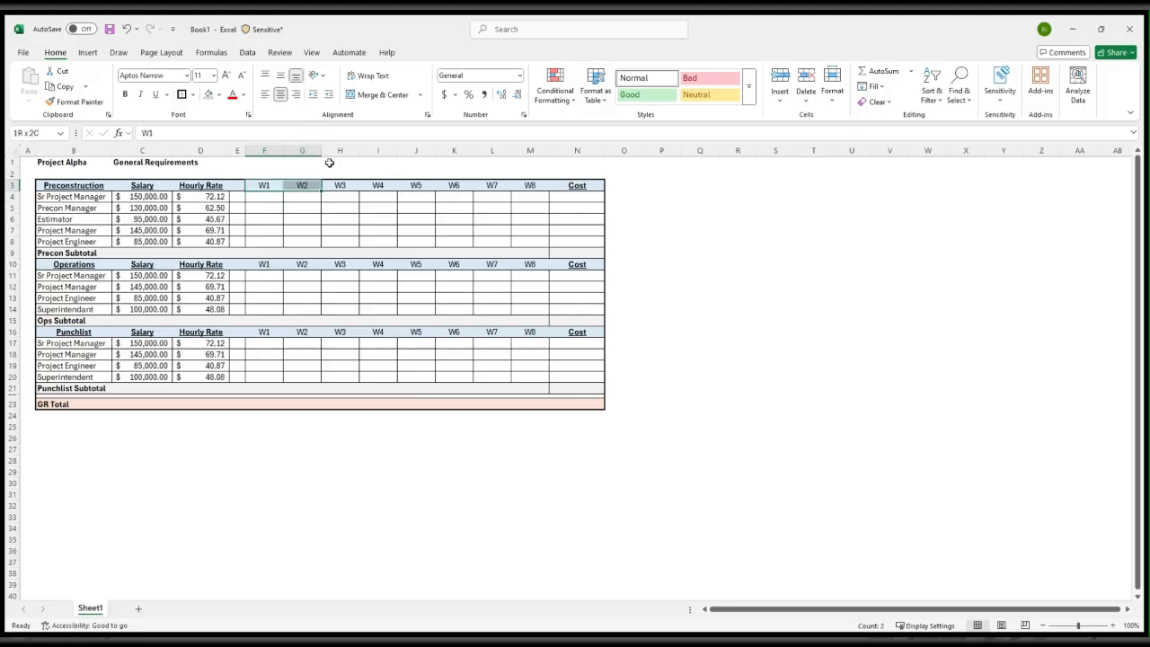
pyautogui.click(127, 94)
pyautogui.click(376, 185)
# Enter the Preconstruction W1 hours in F4:F8 as 10, 20, 40, 30 and 40
pyautogui.click(261, 196)
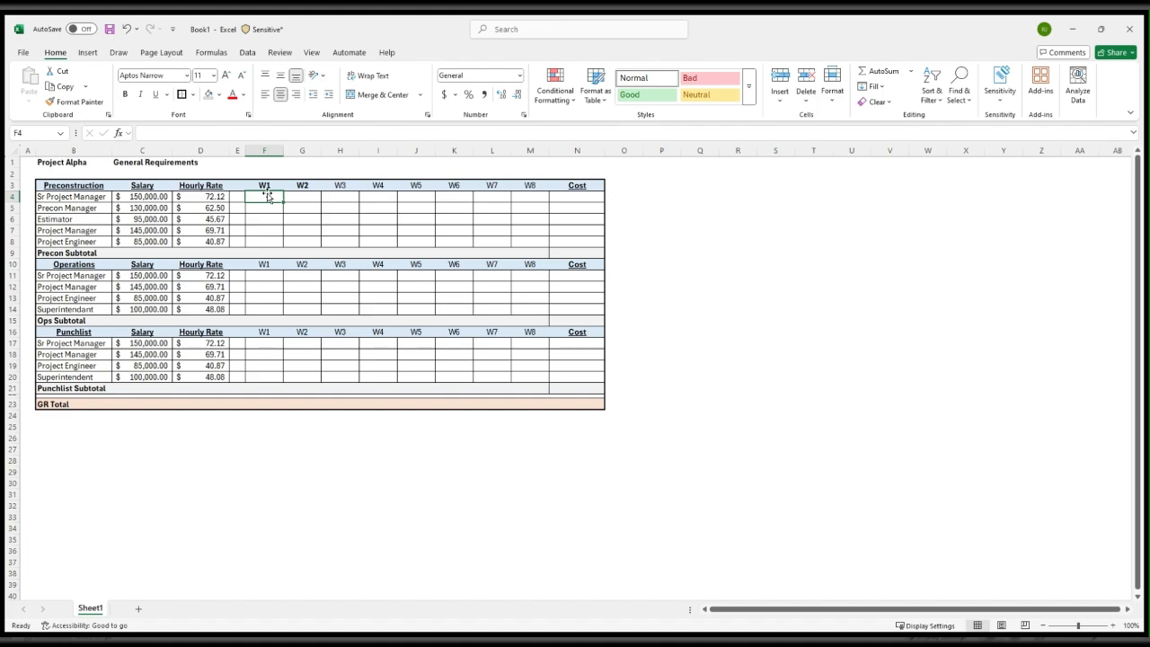
pyautogui.write('10')
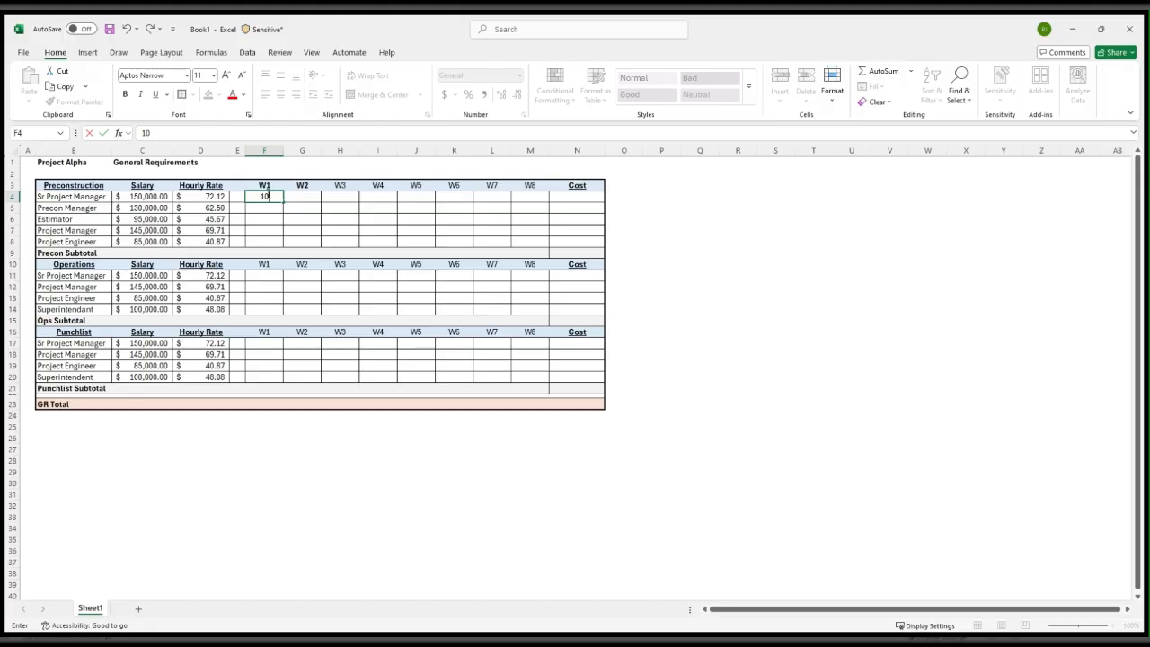
pyautogui.press('Return')
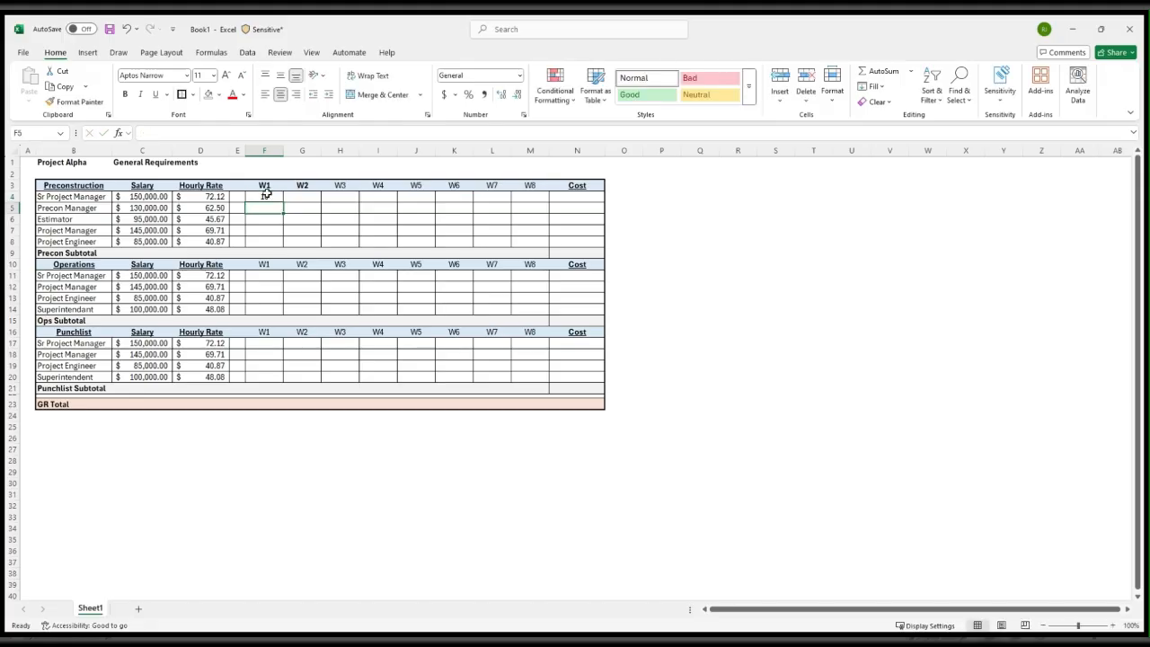
pyautogui.write('2')
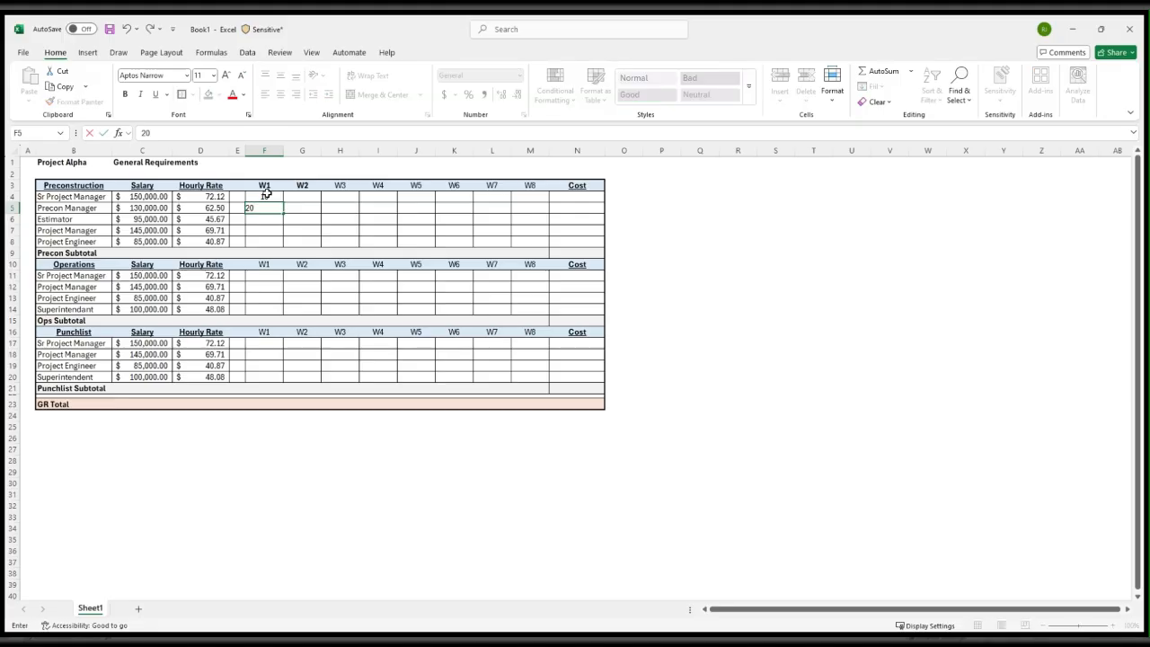
pyautogui.write('0')
pyautogui.press('Return')
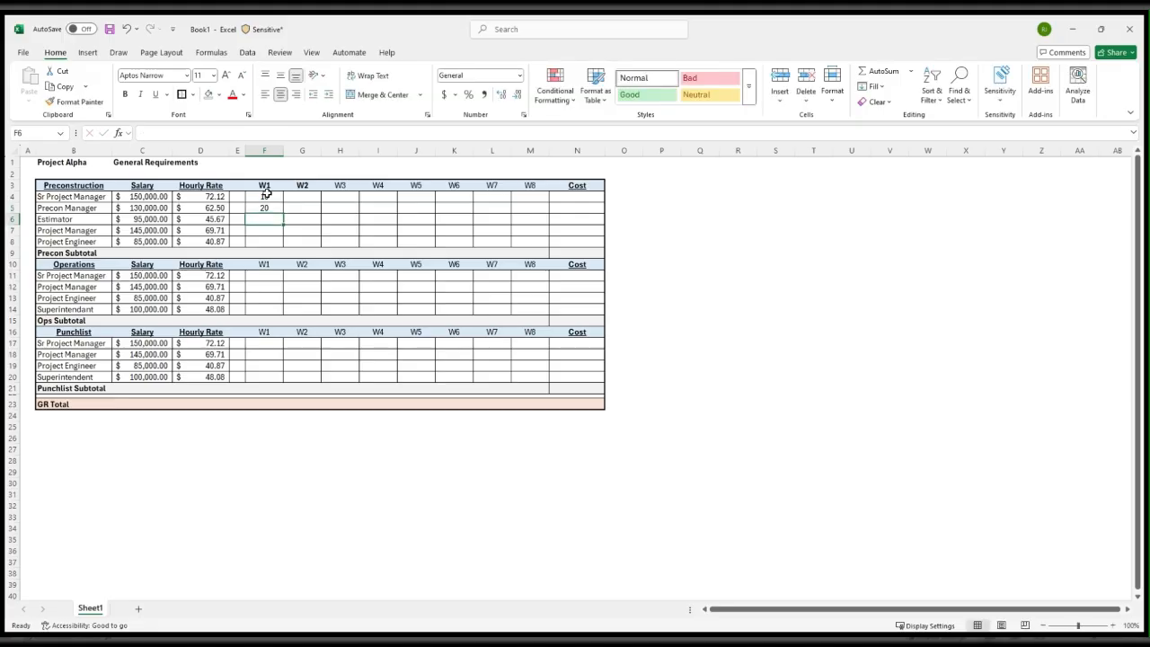
pyautogui.write('40')
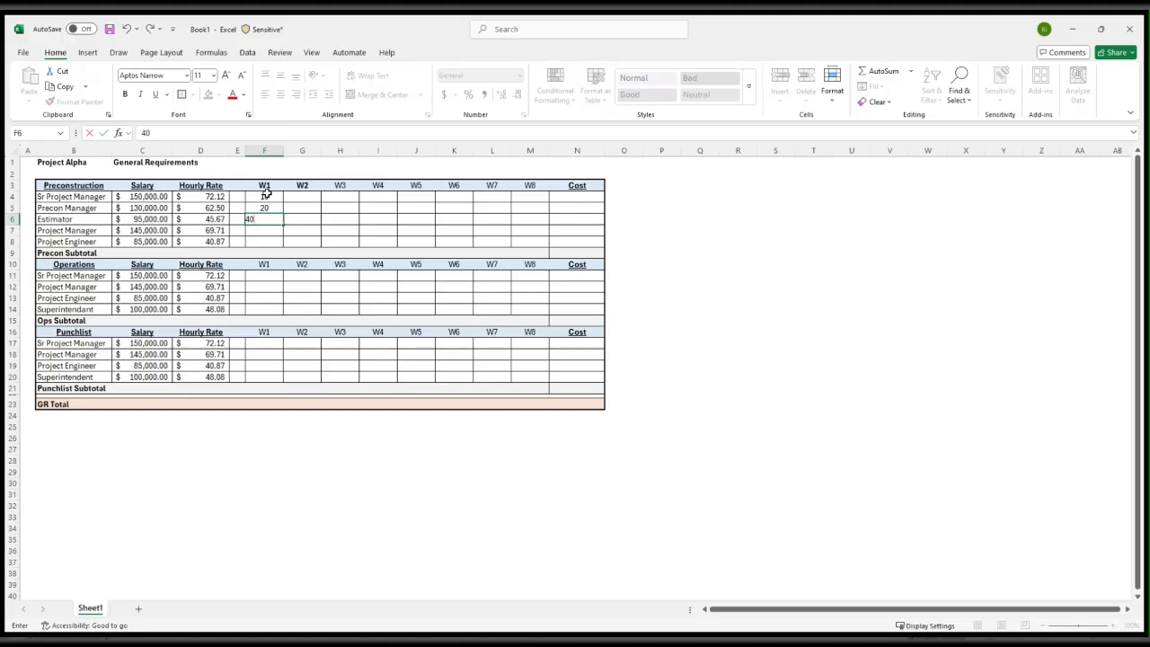
pyautogui.press('Return')
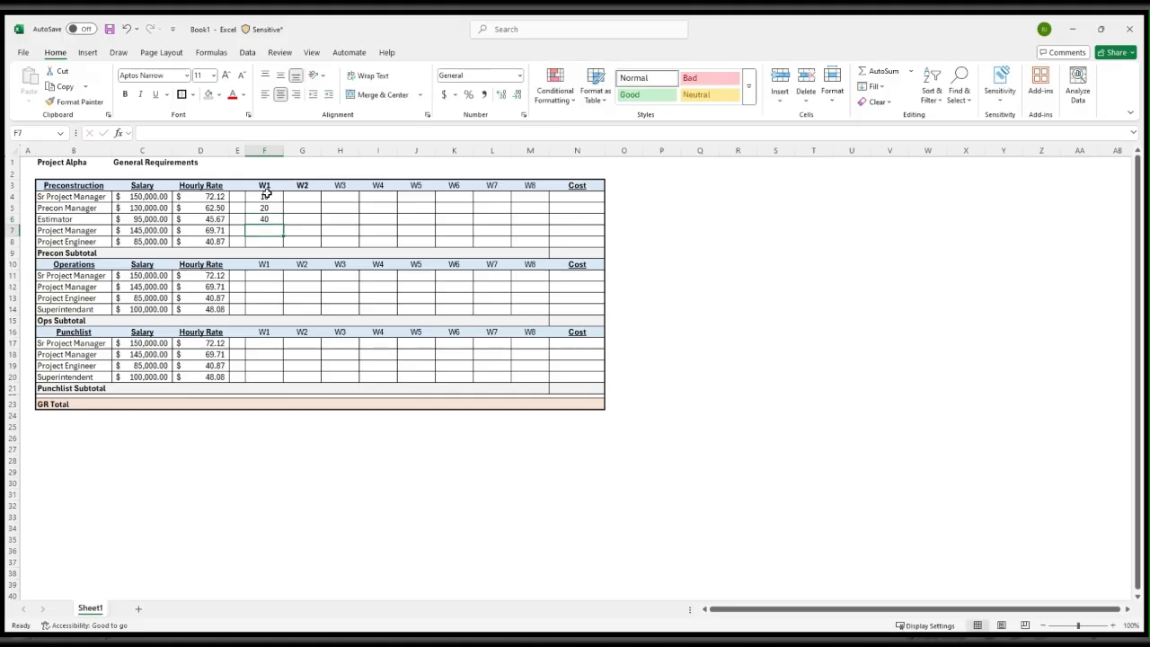
pyautogui.write('30')
pyautogui.press('Return')
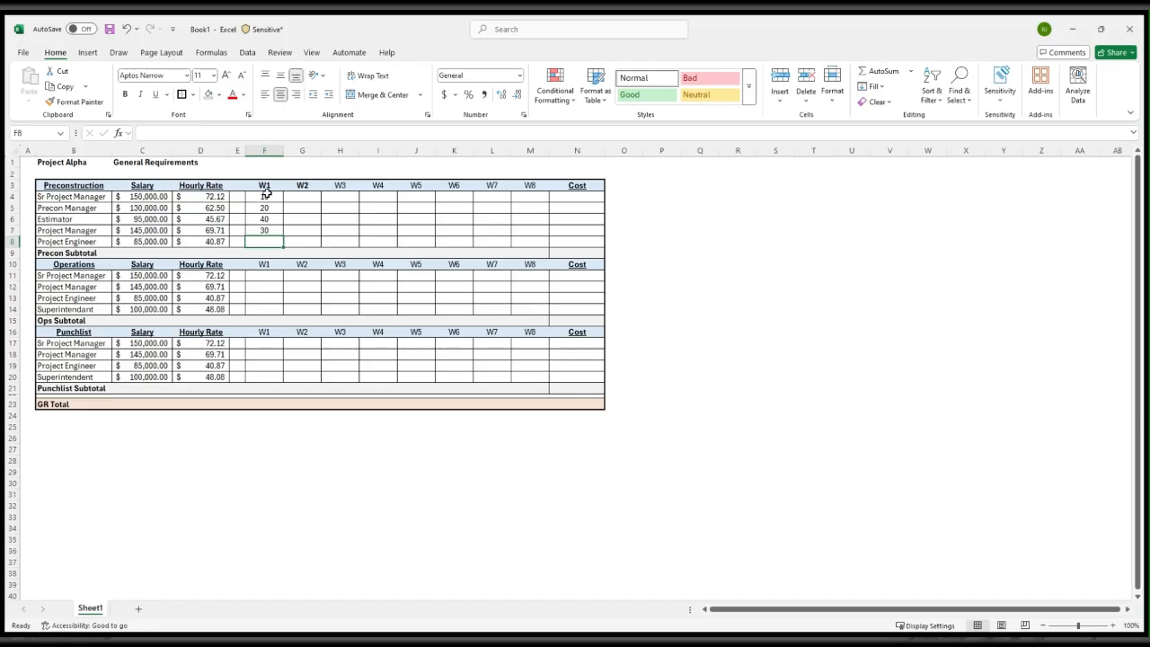
pyautogui.write('40')
pyautogui.press('Return')
# Fill the Preconstruction W1 hours from F4:F8 across into the W2 column, G4:G8
pyautogui.press('Up')
pyautogui.press('Up')
pyautogui.press('Up')
pyautogui.press('Up')
pyautogui.press('Up')
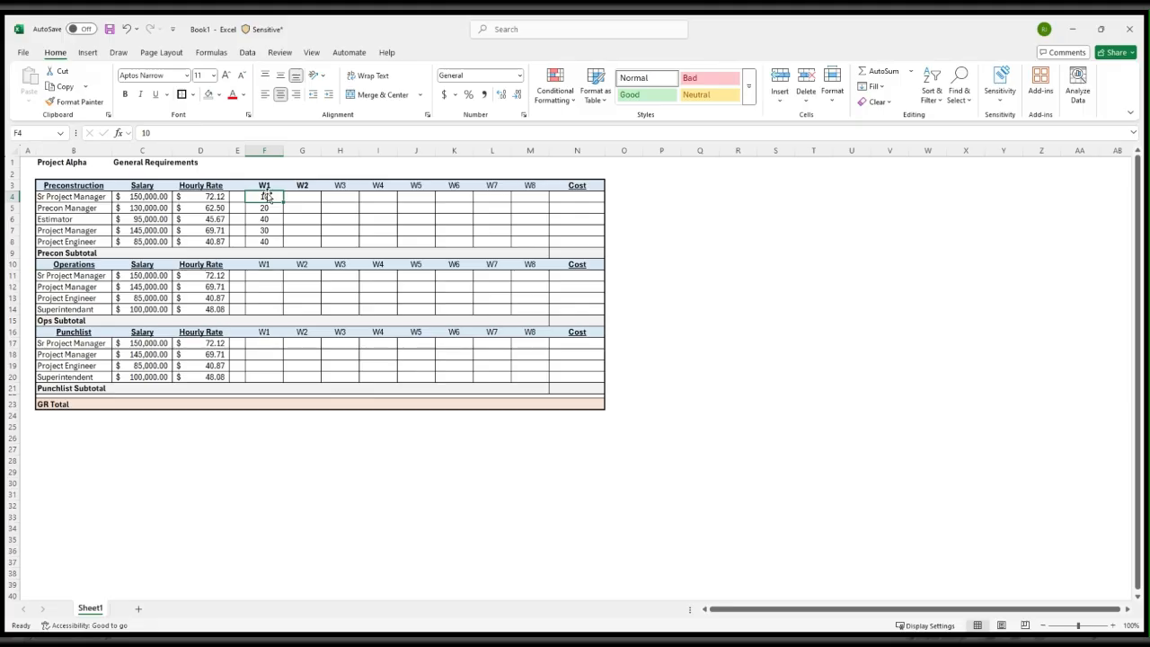
pyautogui.hotkey('shift', 'Down')
pyautogui.hotkey('shift', 'Down')
pyautogui.hotkey('shift', 'Down')
pyautogui.hotkey('shift', 'Down')
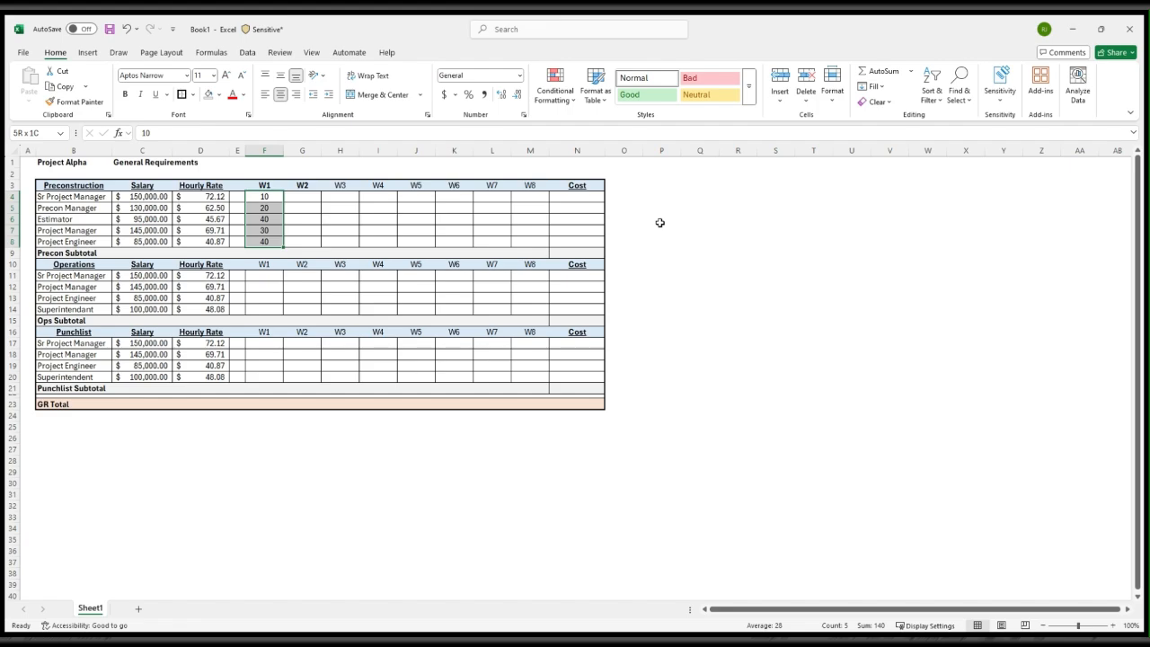
pyautogui.hotkey('shift', 'Right')
pyautogui.hotkey('ctrl', 'r')
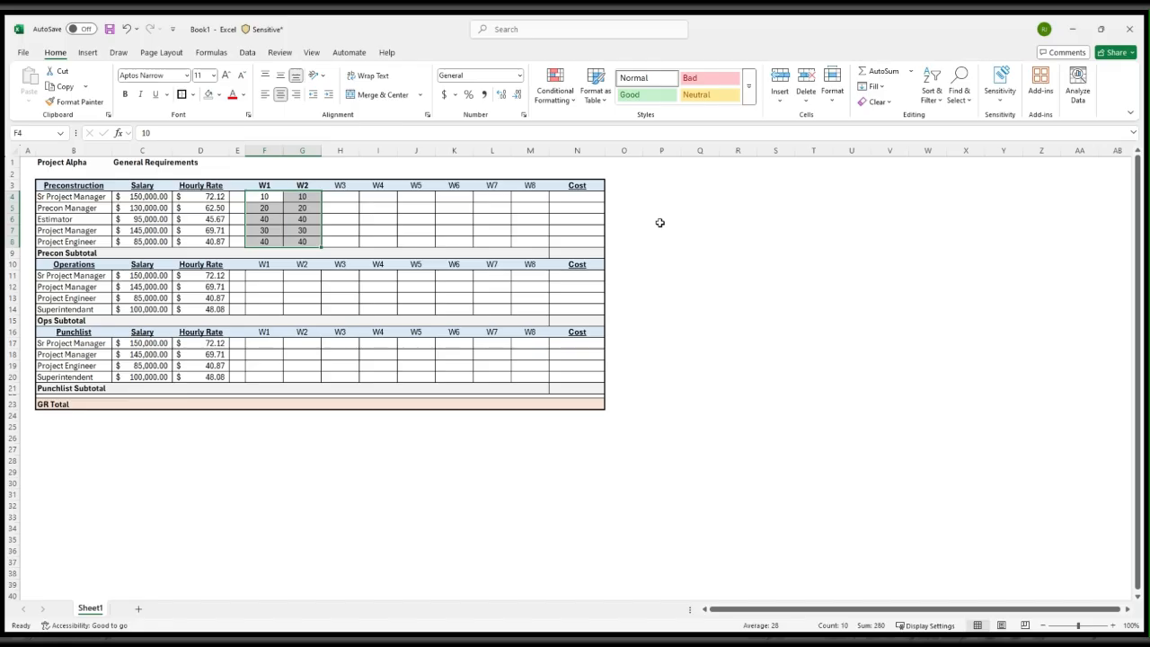
# Bold the W3 through W7 headers in the Operations header row, H10:L10
pyautogui.press('Down')
pyautogui.press('Right')
pyautogui.press('Right')
pyautogui.press('Down')
pyautogui.press('Down')
pyautogui.press('Down')
pyautogui.press('Down')
pyautogui.press('Down')
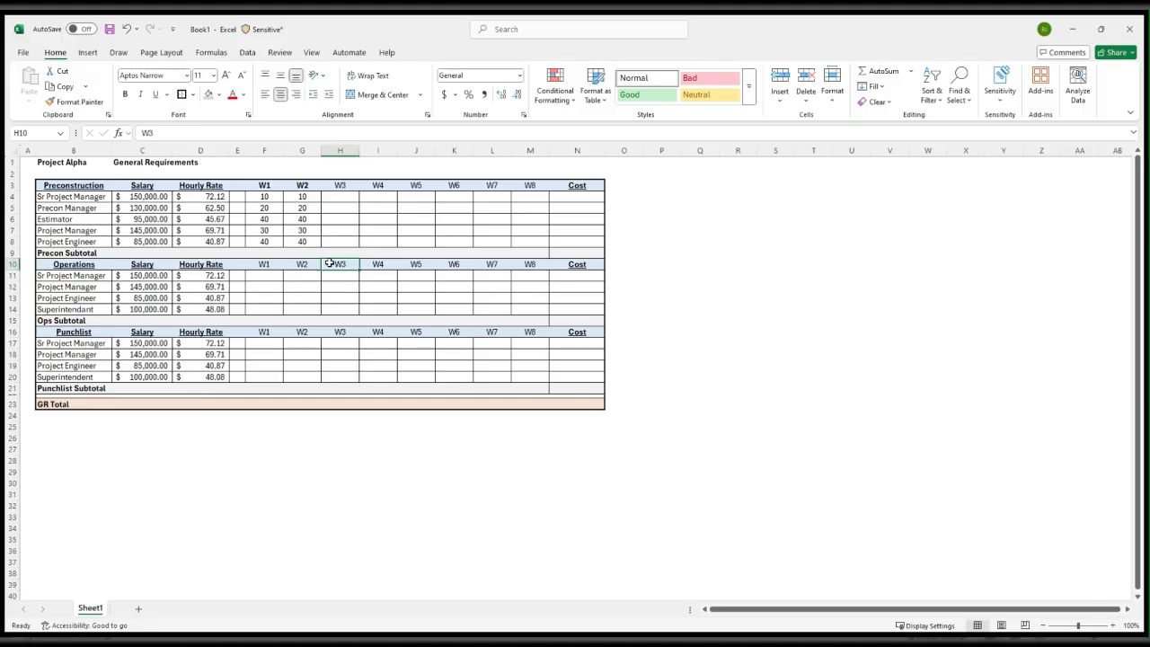
pyautogui.moveTo(340, 262); pyautogui.dragTo(487, 262)
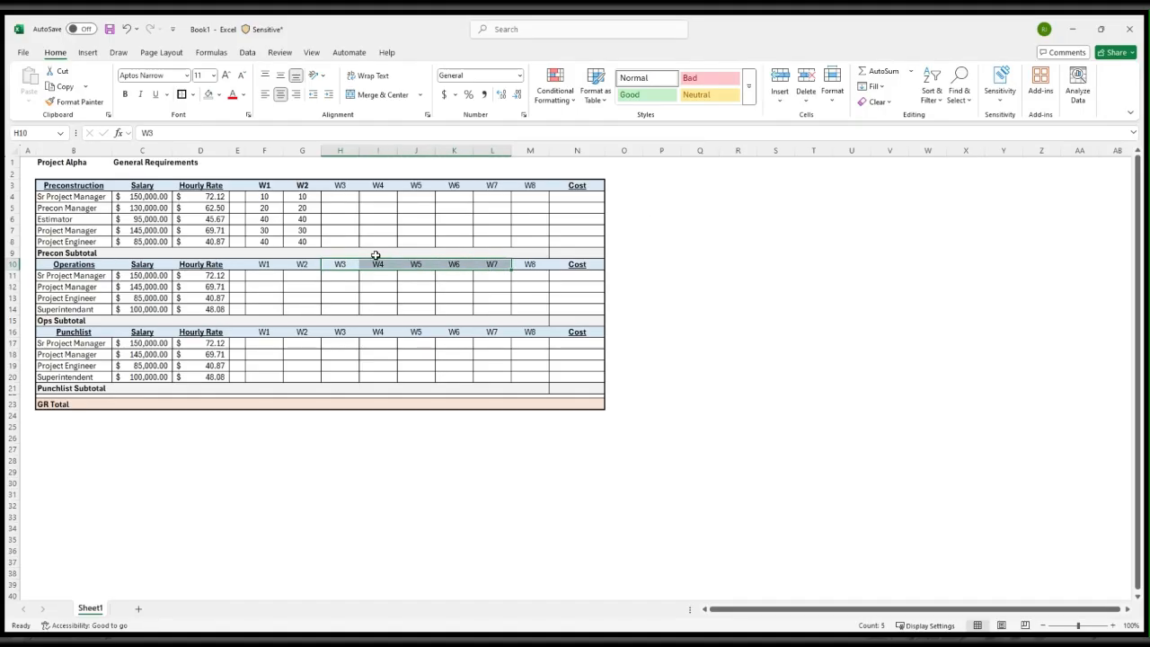
pyautogui.click(125, 94)
pyautogui.click(759, 287)
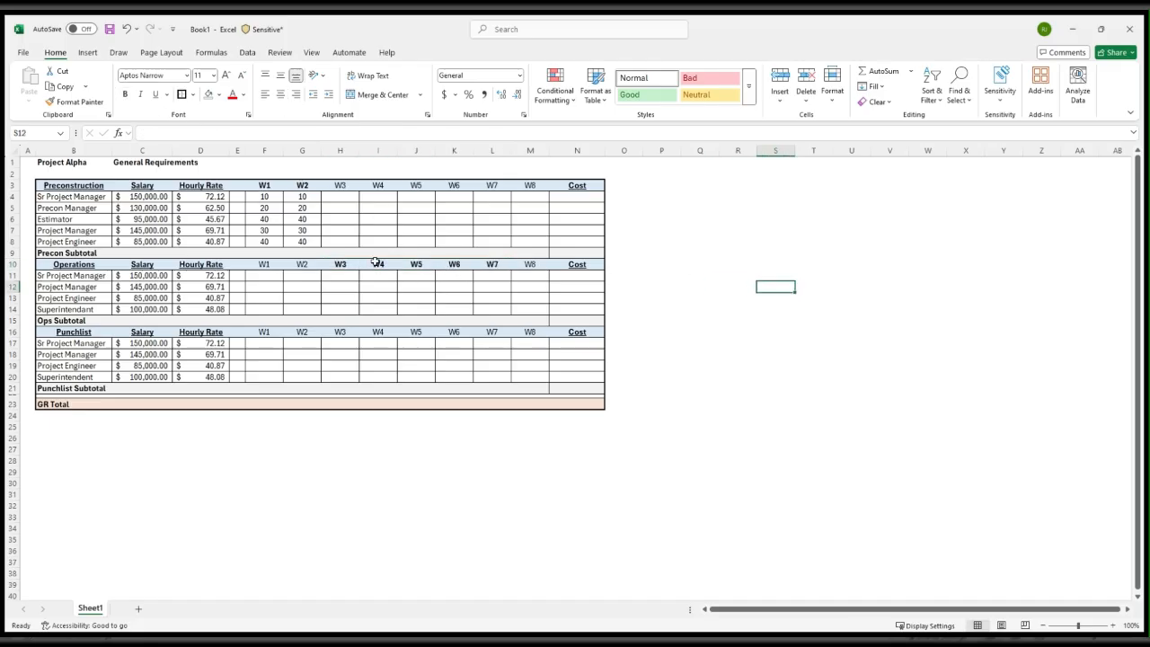
# Enter the Operations W3 hours in H11:H14 as 15, 40, 40 and 40
pyautogui.click(347, 274)
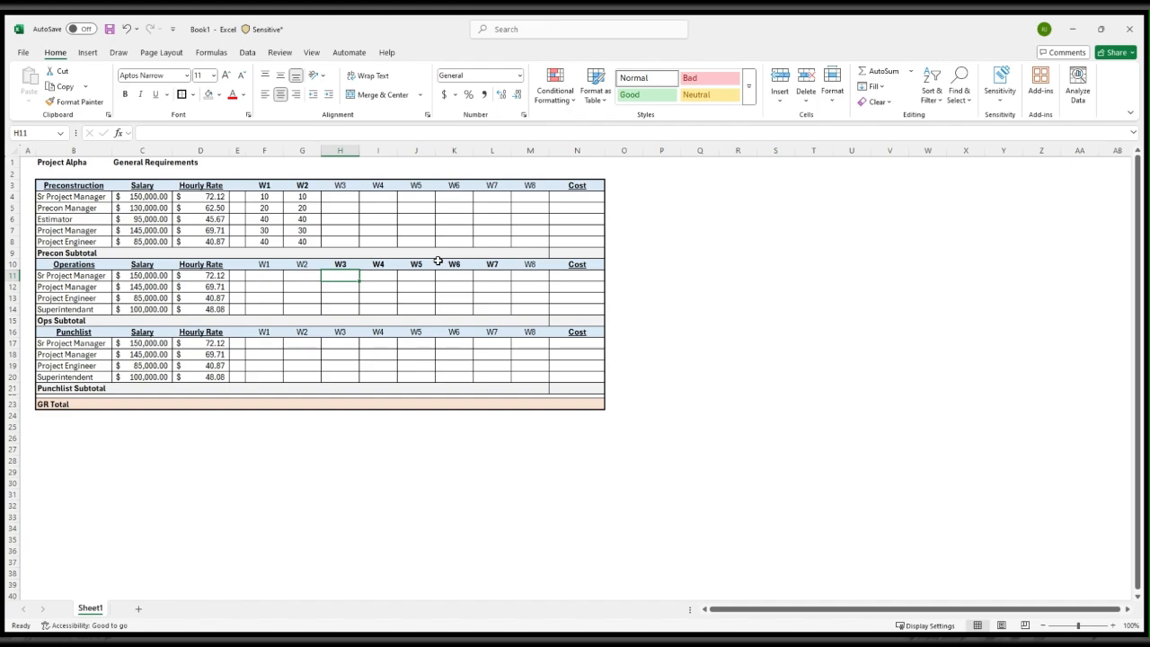
pyautogui.write('15')
pyautogui.press('Return')
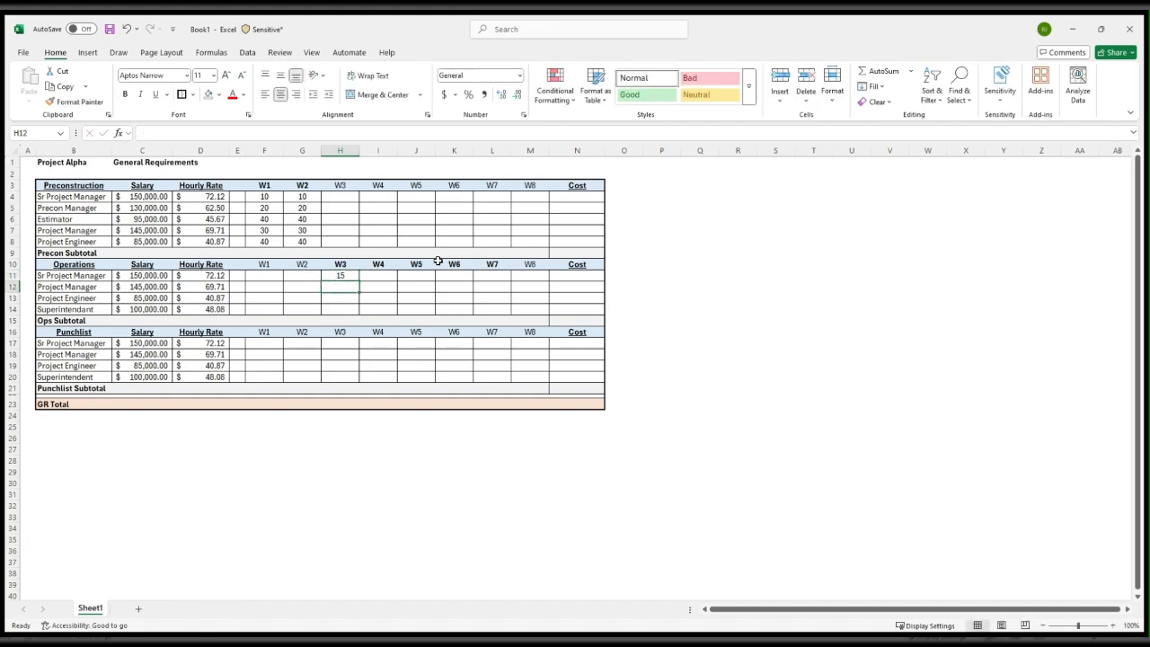
pyautogui.write('40')
pyautogui.press('Return')
pyautogui.write('40')
pyautogui.press('Return')
pyautogui.write('40')
pyautogui.press('Return')
# Fill the Operations W3 hours from H11:H14 across through the W7 column, L11:L14
pyautogui.press('Up')
pyautogui.press('Up')
pyautogui.press('Up')
pyautogui.press('Up')
pyautogui.hotkey('shift', 'Down')
pyautogui.hotkey('shift', 'Down')
pyautogui.hotkey('shift', 'Down')
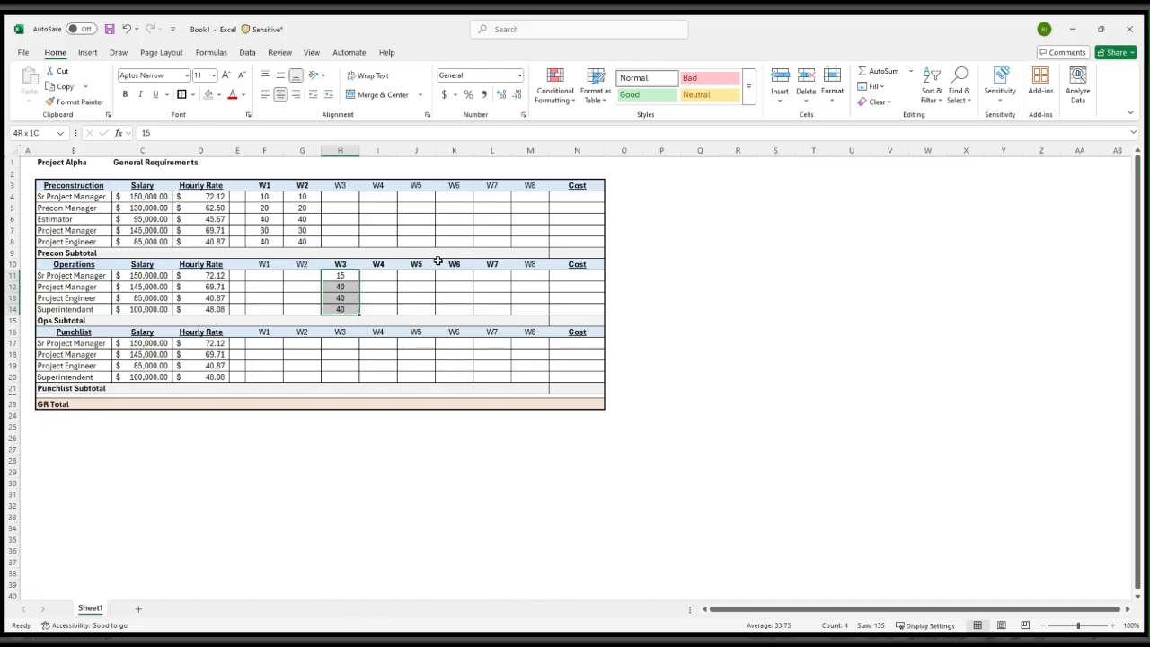
pyautogui.hotkey('shift', 'Right')
pyautogui.hotkey('shift', 'Right')
pyautogui.hotkey('shift', 'Right')
pyautogui.hotkey('shift', 'Right')
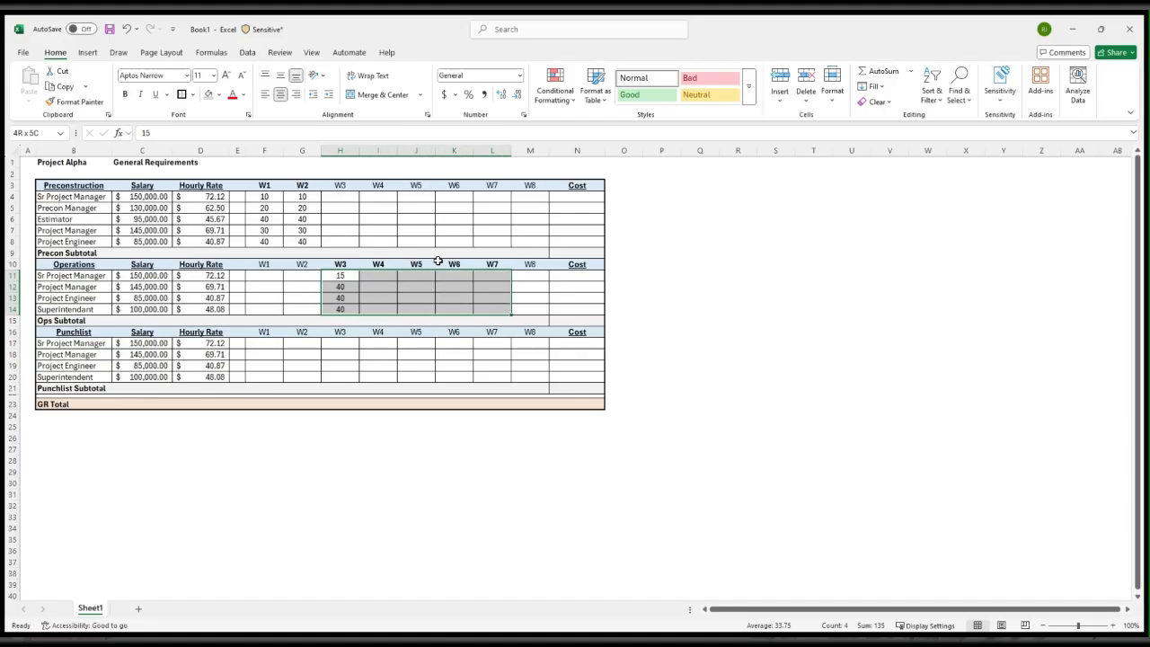
pyautogui.hotkey('ctrl', 'r')
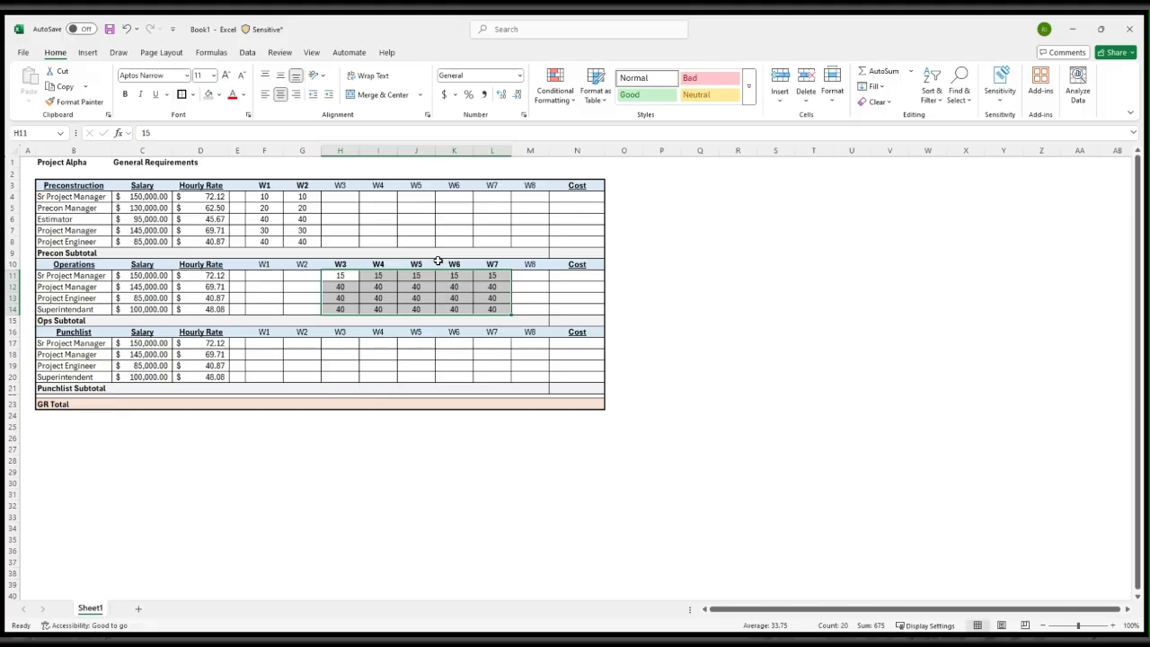
# Bold the W8 header in the Punchlist header row, M16
pyautogui.press('Right')
pyautogui.press('Right')
pyautogui.press('Right')
pyautogui.press('Right')
pyautogui.press('Right')
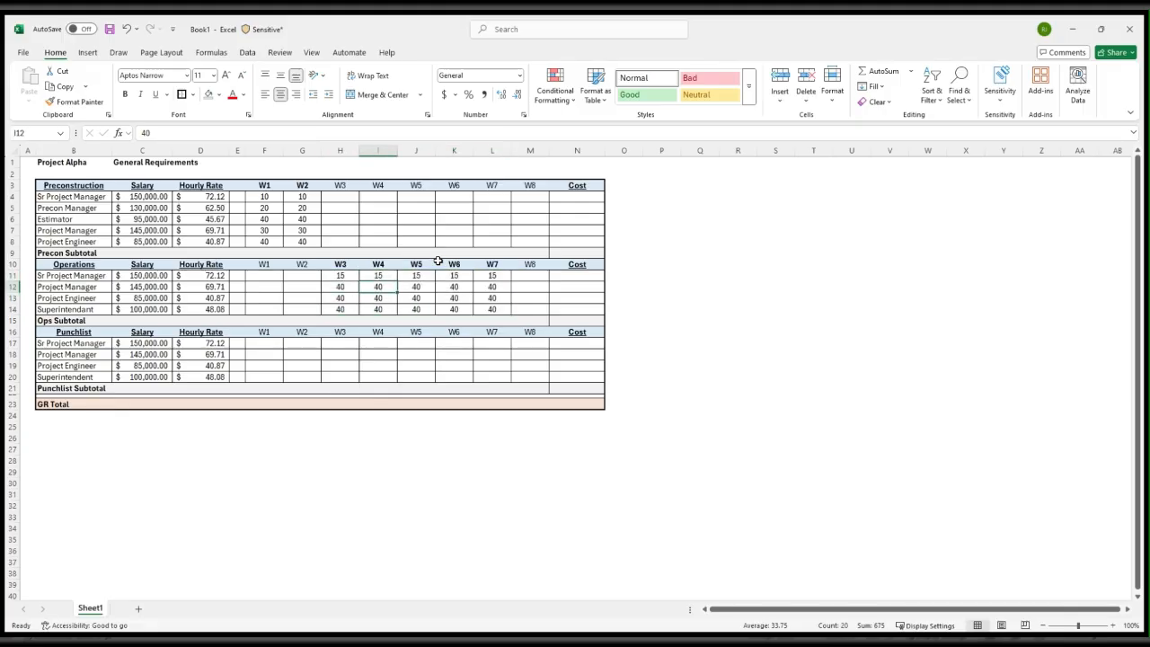
pyautogui.press('Down')
pyautogui.press('Down')
pyautogui.press('Down')
pyautogui.press('Down')
# Enter 40 hours for the Punchlist Sr Project Manager in M17 and fill it down through the Superintendent row, M20
pyautogui.press('Down')
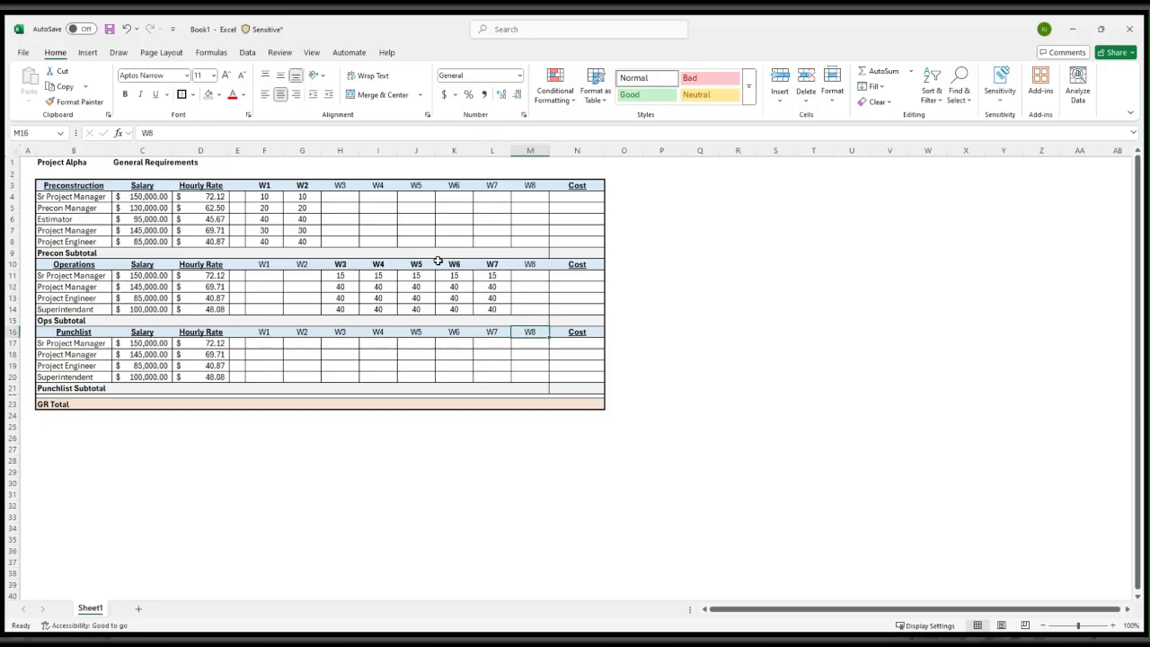
pyautogui.hotkey('ctrl', 'b')
pyautogui.press('Down')
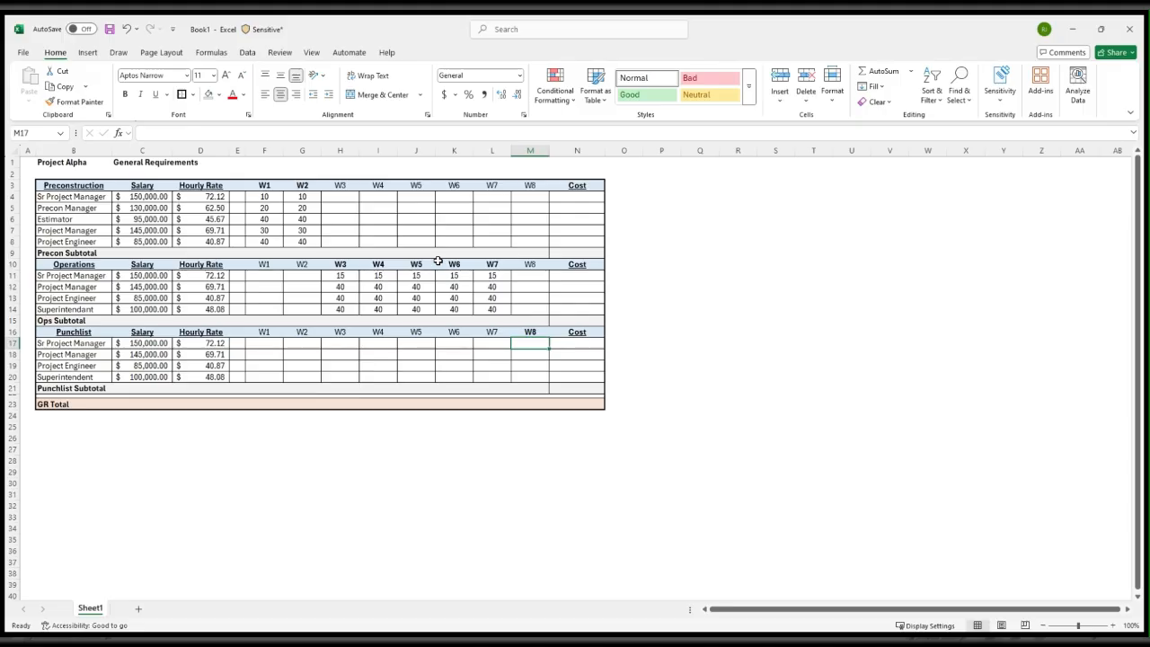
pyautogui.write('40')
pyautogui.hotkey('ctrl', 'Return')
pyautogui.hotkey('shift', 'Down')
pyautogui.hotkey('shift', 'Down')
pyautogui.hotkey('shift', 'Down')
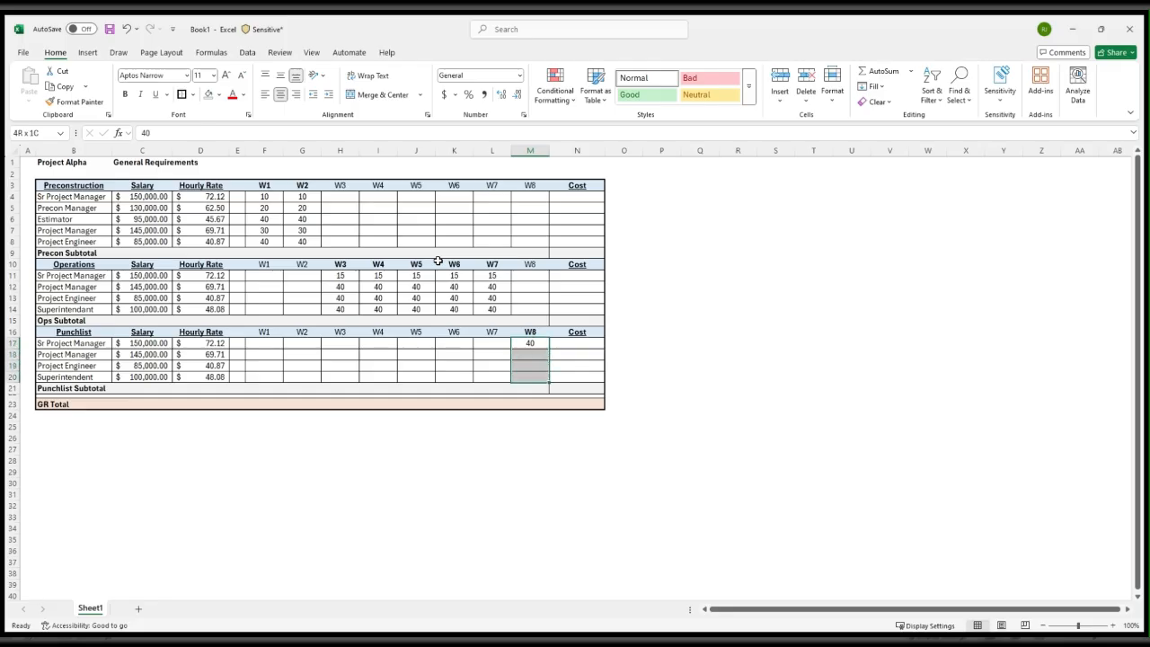
pyautogui.hotkey('ctrl', 'd')
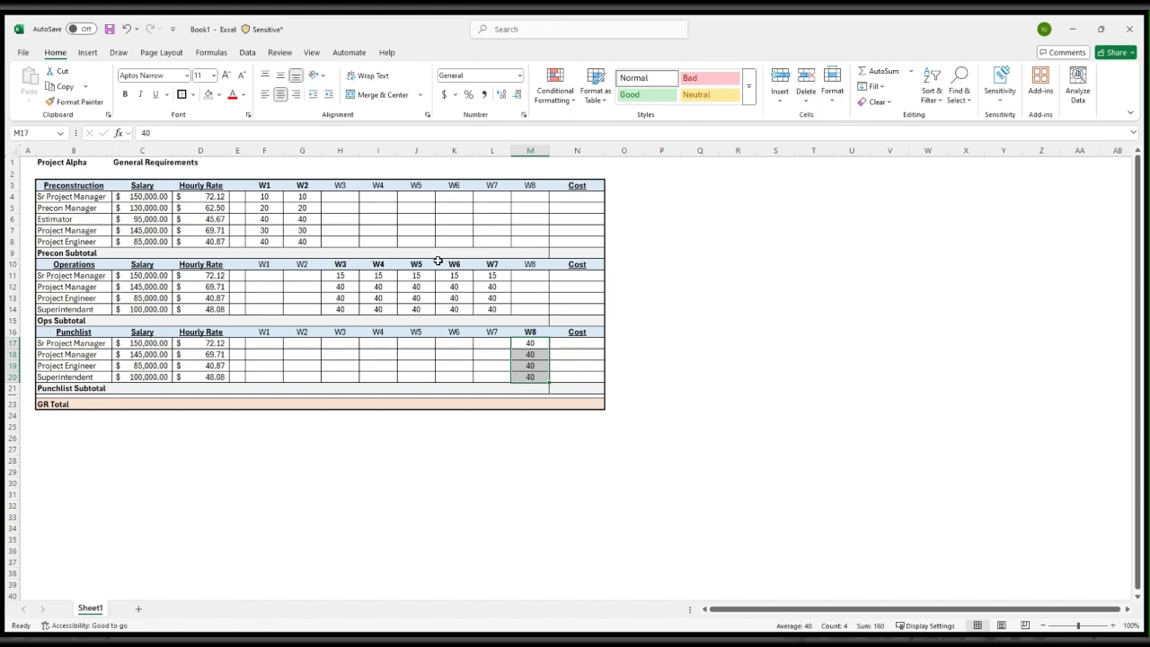
# Calculate the Preconstruction Sr Project Manager's cost in N4 with the formula =SUM(F4:M4)*D4
pyautogui.press('Right')
pyautogui.press('Up')
pyautogui.press('Up')
pyautogui.press('Up')
pyautogui.press('Up')
pyautogui.press('Up')
pyautogui.press('Up')
pyautogui.press('Up')
pyautogui.press('Up')
pyautogui.press('Up')
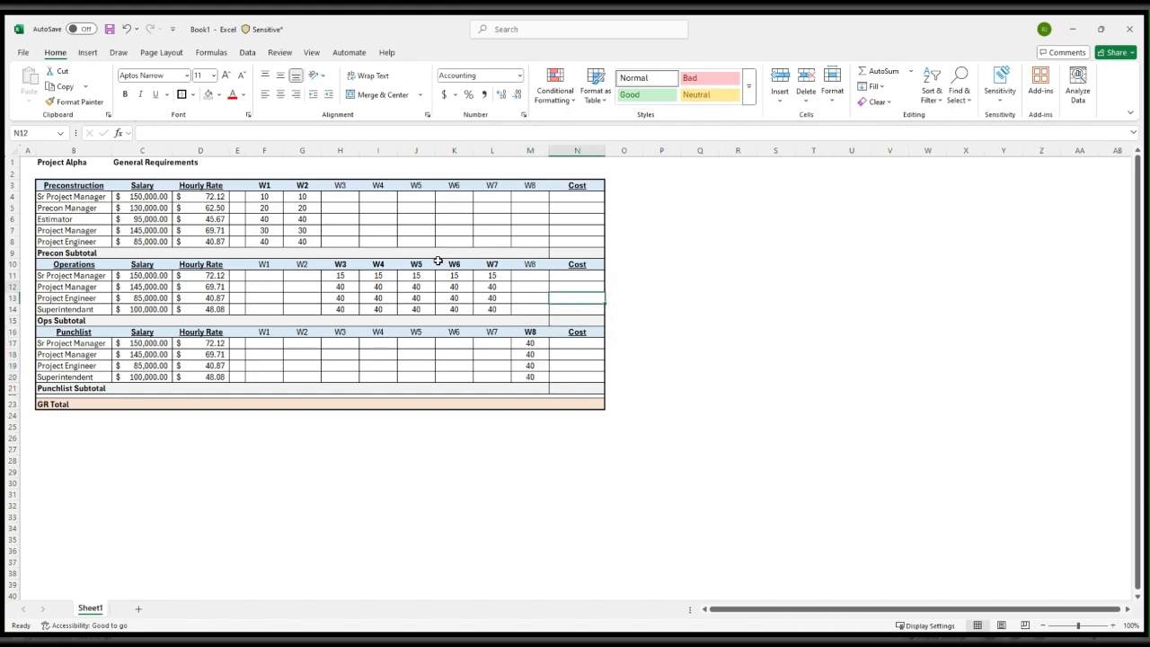
pyautogui.press('Up')
pyautogui.press('Up')
pyautogui.press('Up')
pyautogui.press('Up')
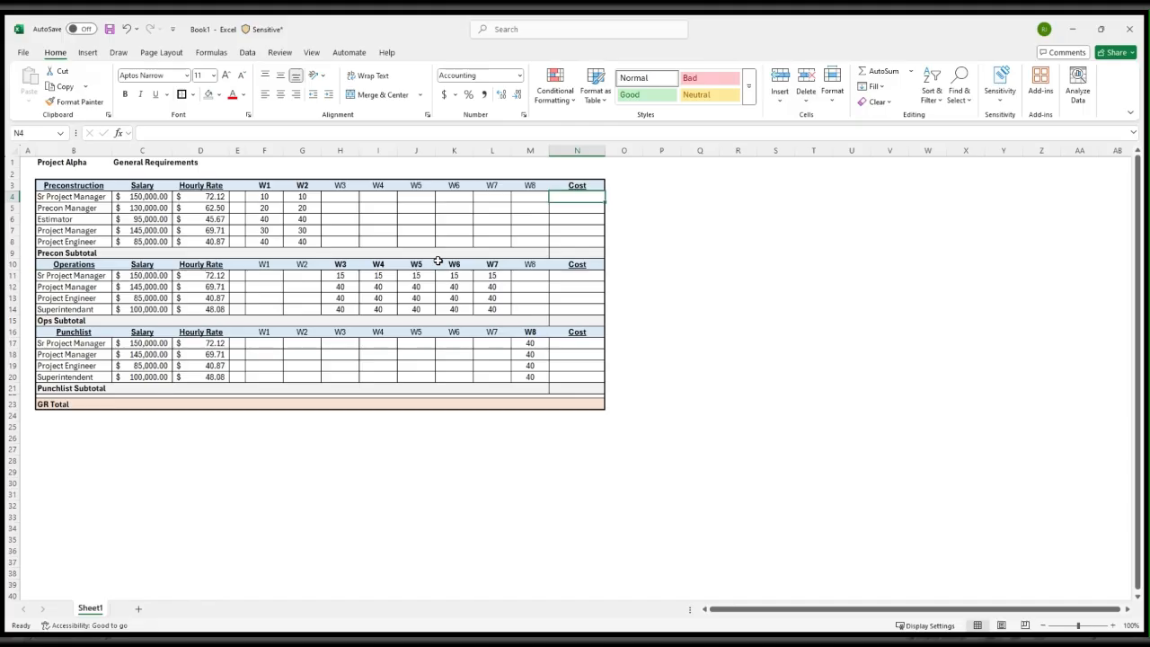
pyautogui.write('=')
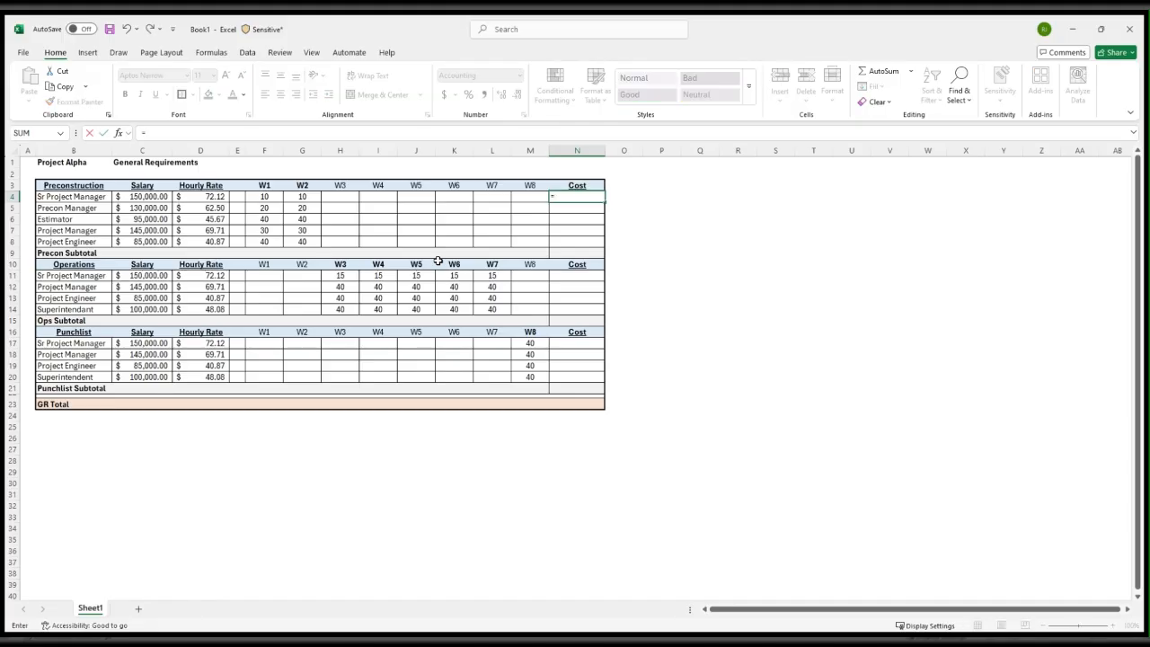
pyautogui.write('SUM(')
pyautogui.press('Left')
pyautogui.hotkey('shift', 'Left')
pyautogui.hotkey('shift', 'Left')
pyautogui.hotkey('shift', 'Left')
pyautogui.hotkey('shift', 'Left')
pyautogui.hotkey('shift', 'Left')
pyautogui.hotkey('shift', 'Left')
pyautogui.hotkey('shift', 'Left')
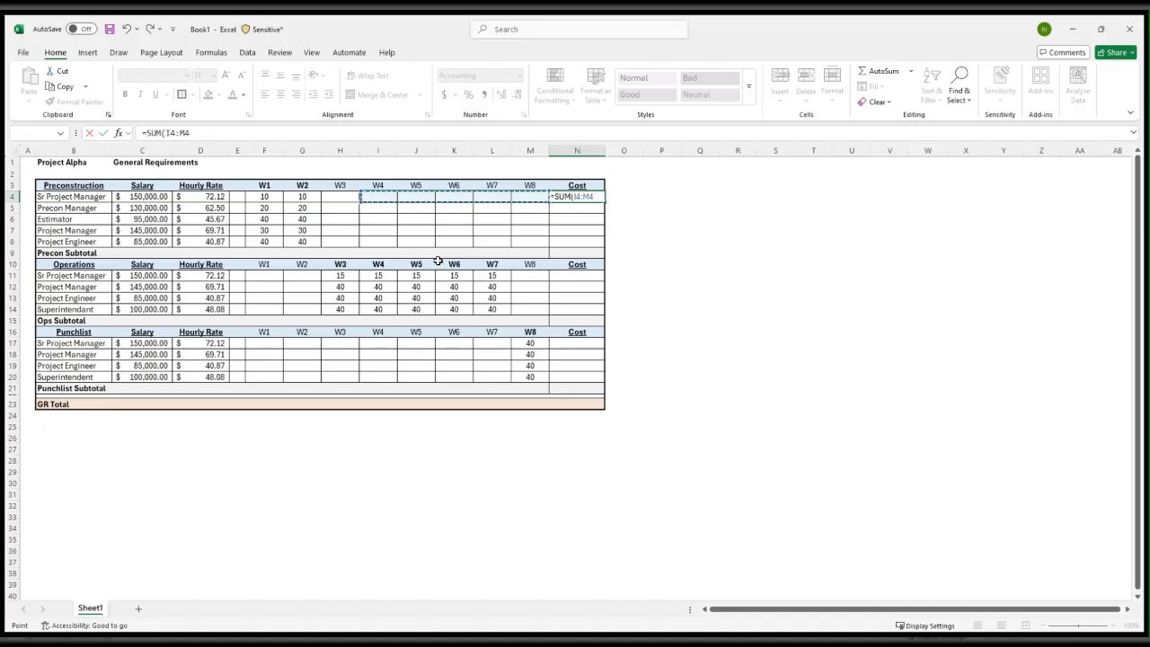
pyautogui.write(')*')
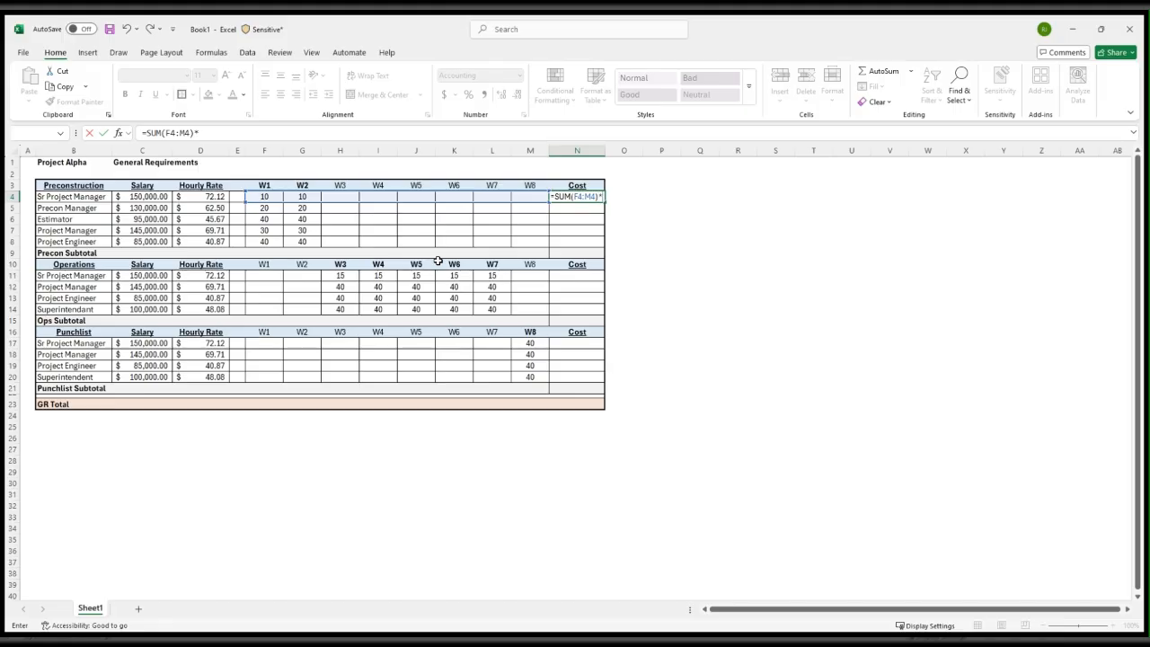
pyautogui.press('Left')
pyautogui.press('Left')
pyautogui.press('Left')
pyautogui.press('Left')
pyautogui.press('Left')
pyautogui.press('Left')
pyautogui.press('Left')
pyautogui.press('Left')
pyautogui.press('Left')
pyautogui.press('Left')
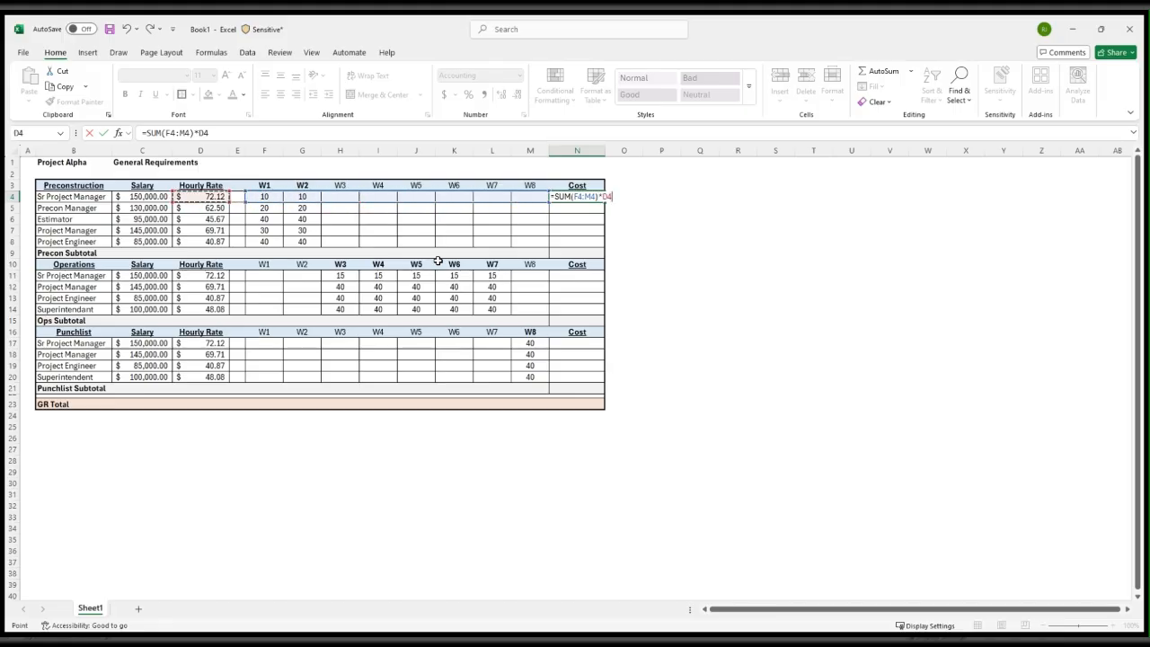
pyautogui.hotkey('ctrl', 'Return')
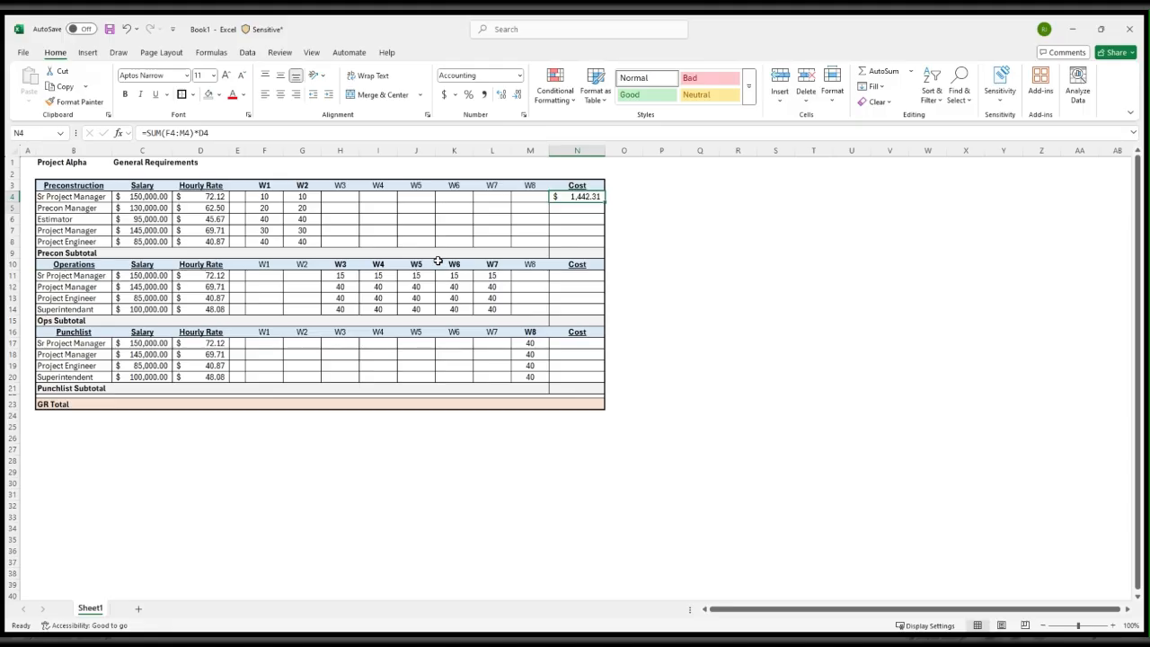
# Fill the cost formula from N4 down through the Preconstruction Project Engineer row, N8, and check the copied formula in N6
pyautogui.hotkey('shift', 'Down')
pyautogui.hotkey('shift', 'Down')
pyautogui.hotkey('shift', 'Down')
pyautogui.hotkey('shift', 'Down')
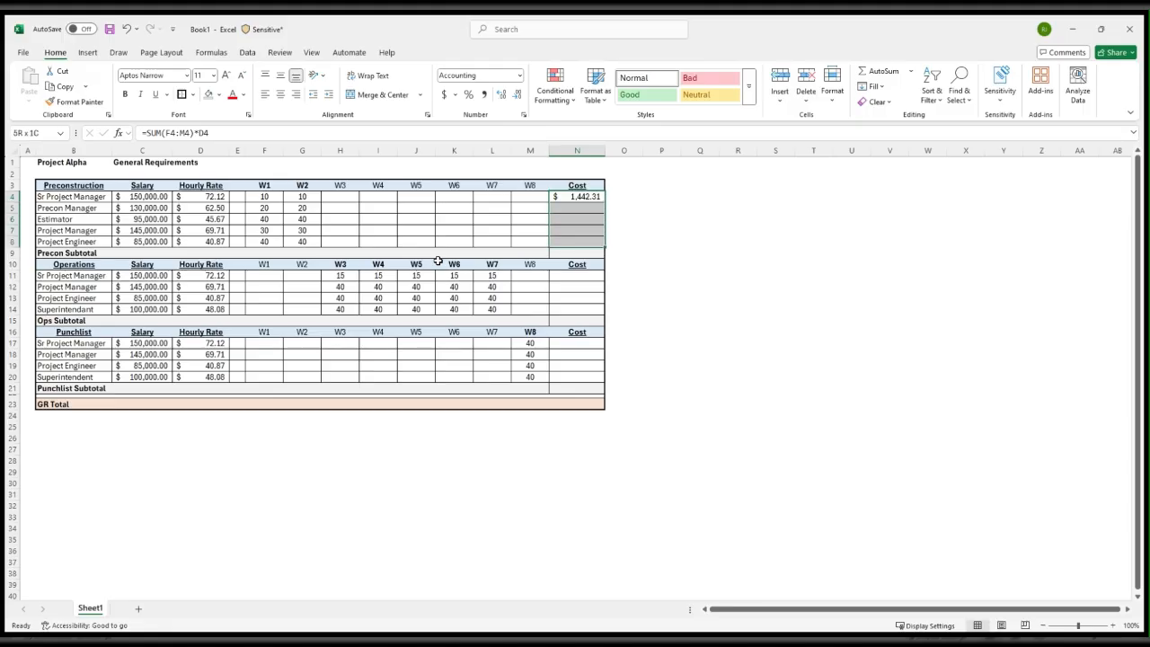
pyautogui.hotkey('ctrl', 'd')
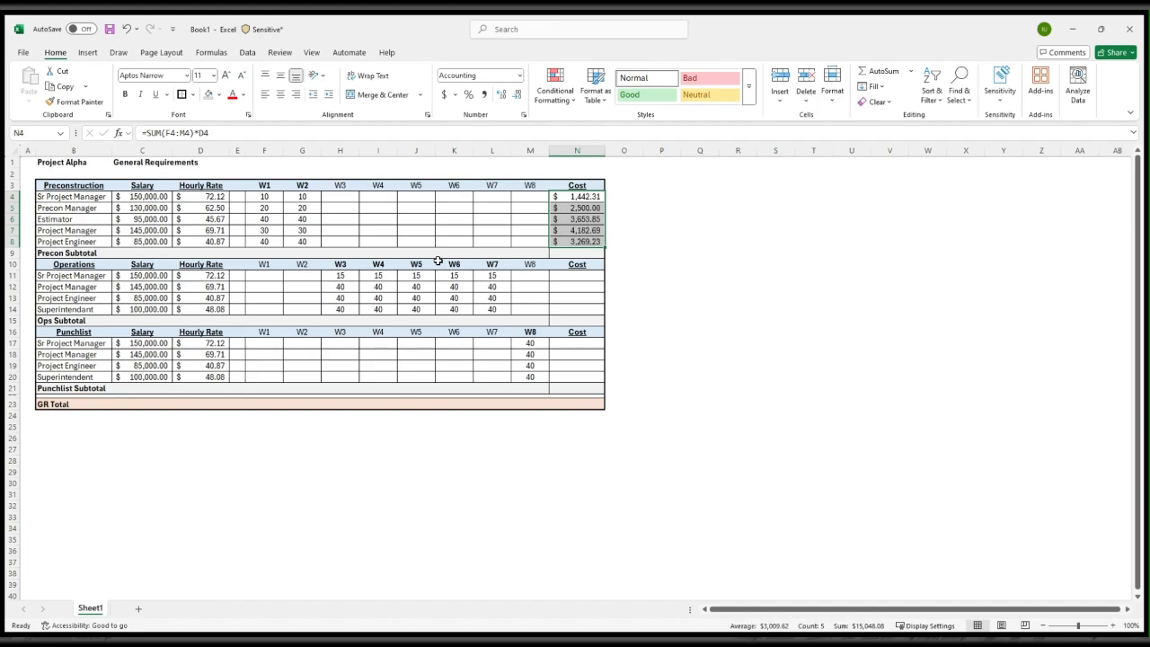
pyautogui.press('Down')
pyautogui.press('Down')
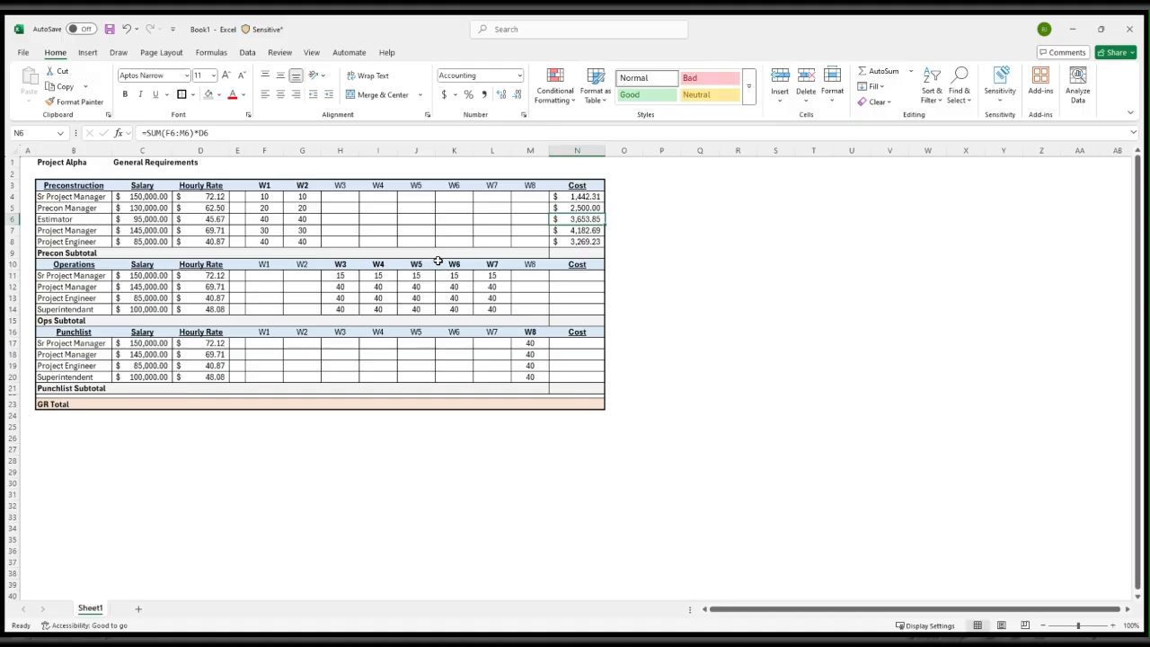
pyautogui.doubleClick(244, 130)
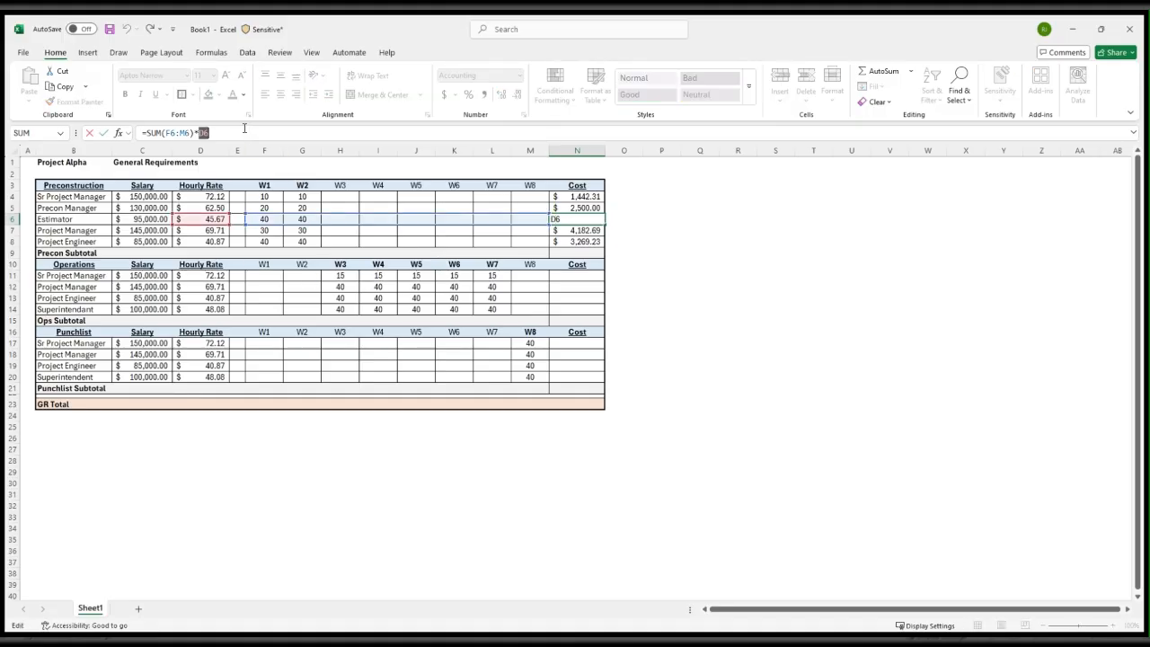
pyautogui.click(666, 261)
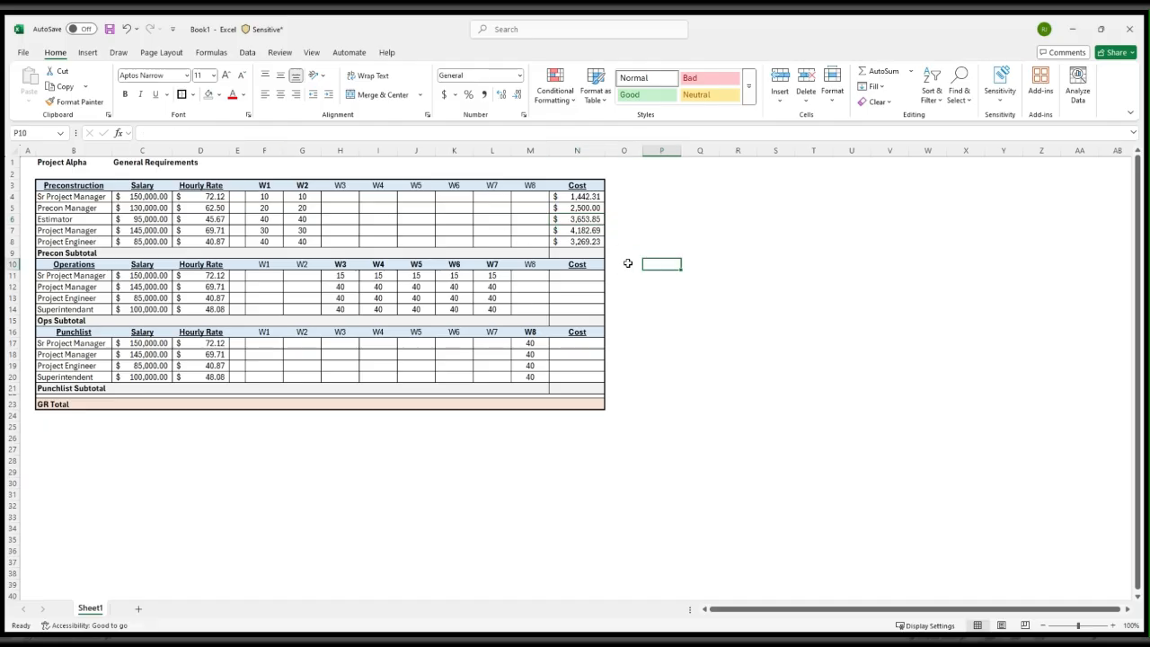
# Copy the cost formula from N8 into the Operations cost cells, N11:N14
pyautogui.click(584, 240)
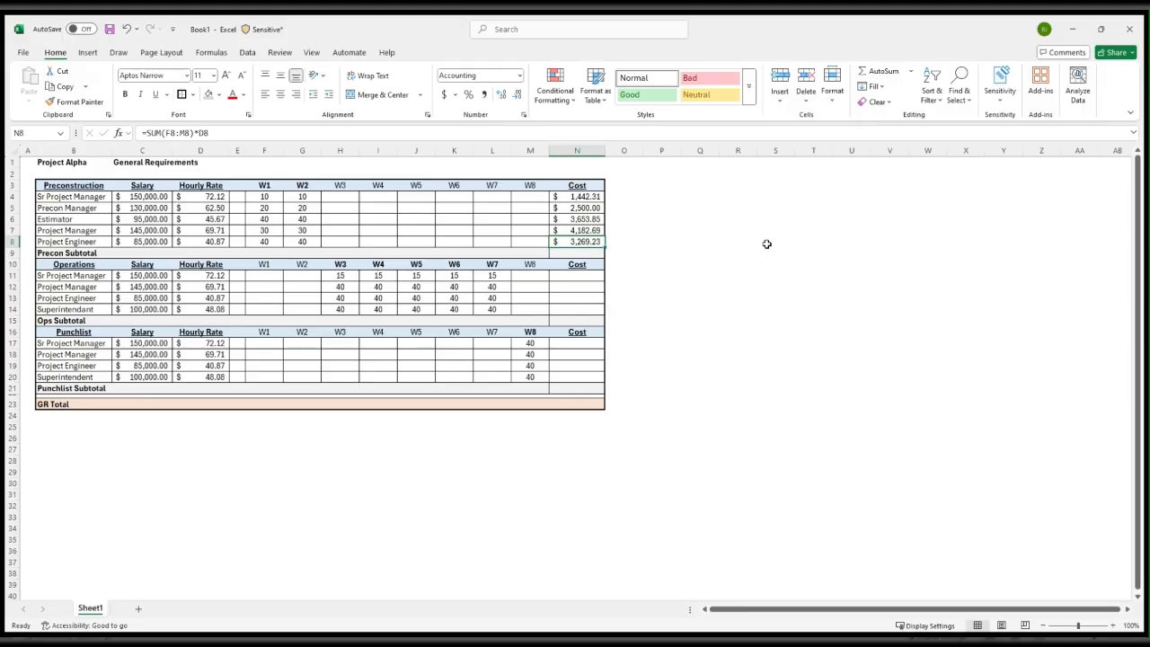
pyautogui.hotkey('ctrl', 'c')
pyautogui.press('Down')
pyautogui.press('Down')
pyautogui.press('Down')
pyautogui.hotkey('shift', 'Down')
pyautogui.hotkey('shift', 'Down')
pyautogui.hotkey('shift', 'Down')
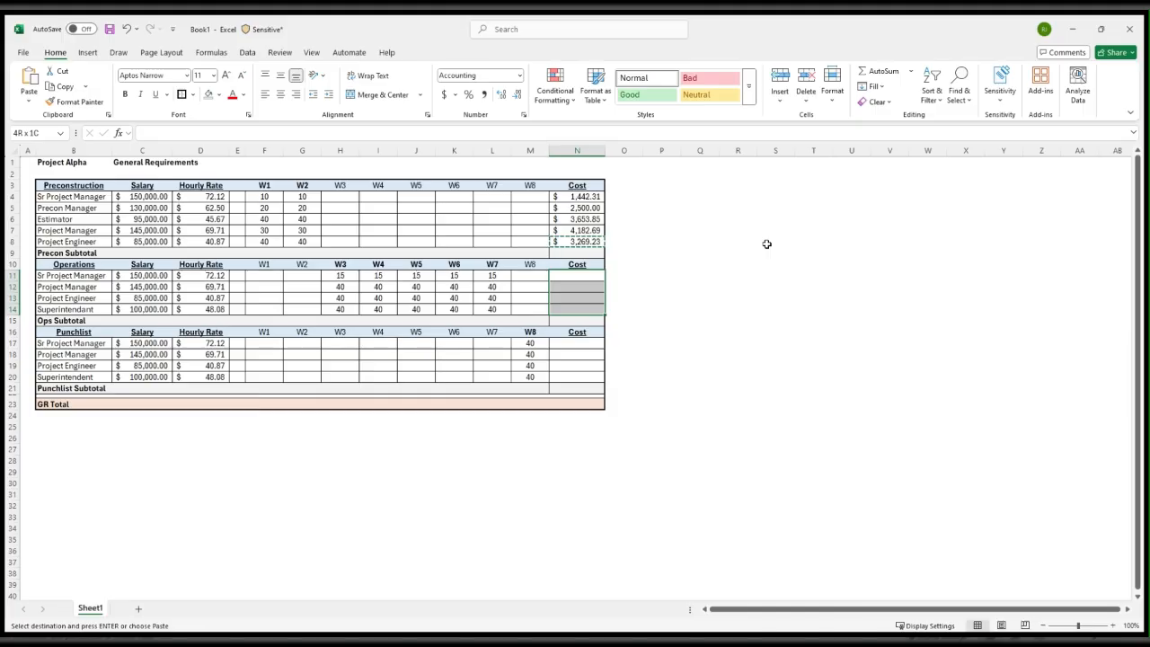
pyautogui.hotkey('ctrl', 'v')
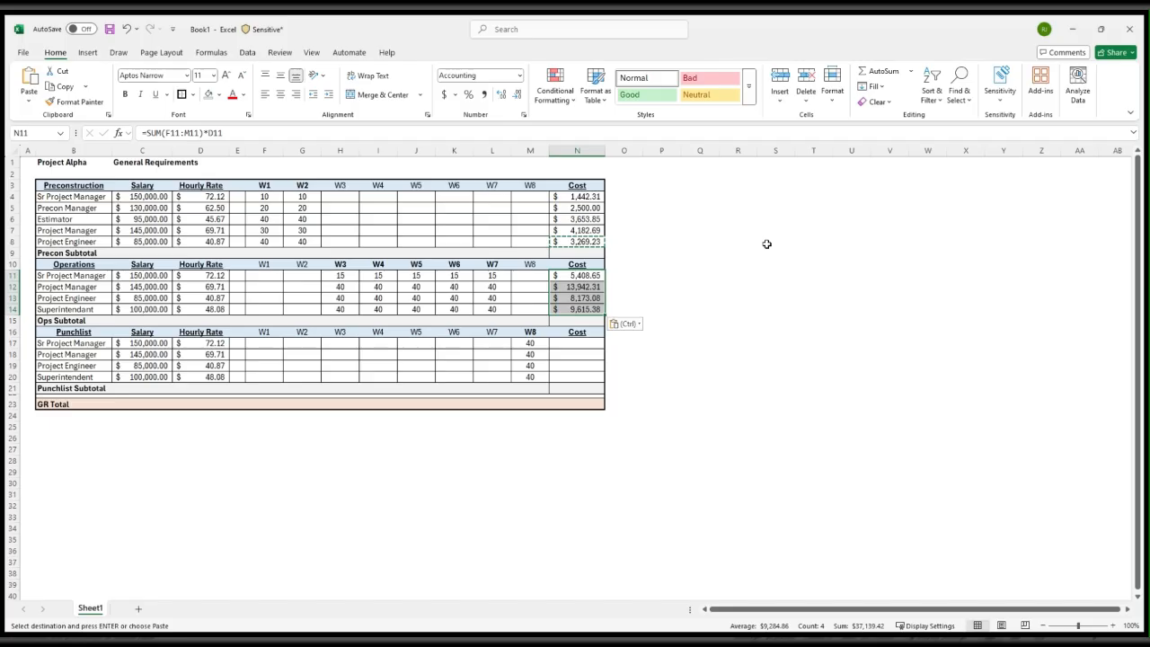
# Paste the same copied cost formula into the Punchlist cost cells, N17:N20
pyautogui.press('Down')
pyautogui.press('Down')
pyautogui.press('Down')
pyautogui.press('Down')
pyautogui.press('Down')
pyautogui.press('Down')
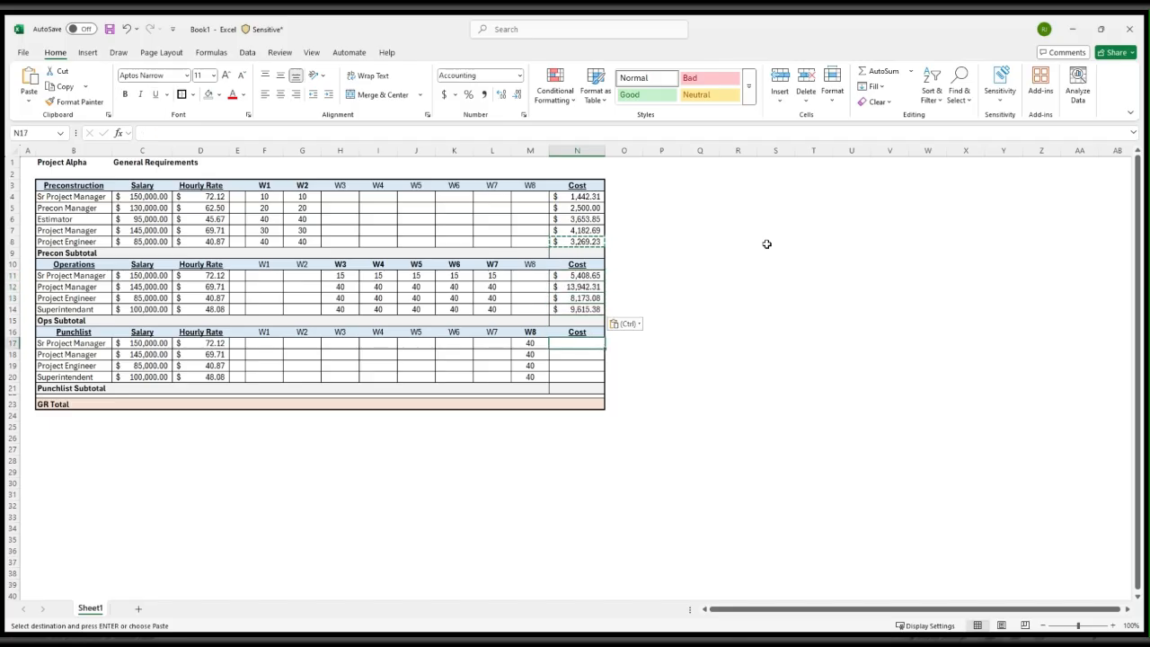
pyautogui.hotkey('shift', 'Down')
pyautogui.hotkey('shift', 'Down')
pyautogui.hotkey('shift', 'Down')
pyautogui.hotkey('ctrl', 'v')
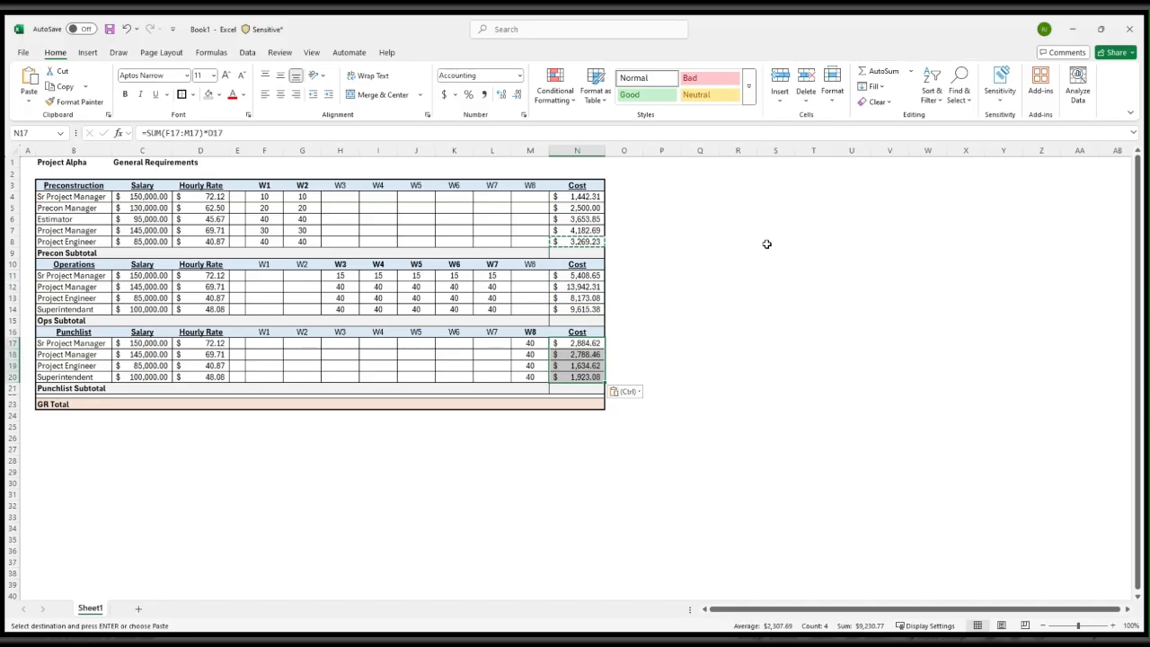
pyautogui.press('Escape')
# Enter the Precon Subtotal formula =SUBTOTAL(9,N4:N8) in N9
pyautogui.press('Up')
pyautogui.press('Up')
pyautogui.press('Up')
pyautogui.press('Up')
pyautogui.press('Up')
pyautogui.press('Up')
pyautogui.press('Up')
pyautogui.press('Up')
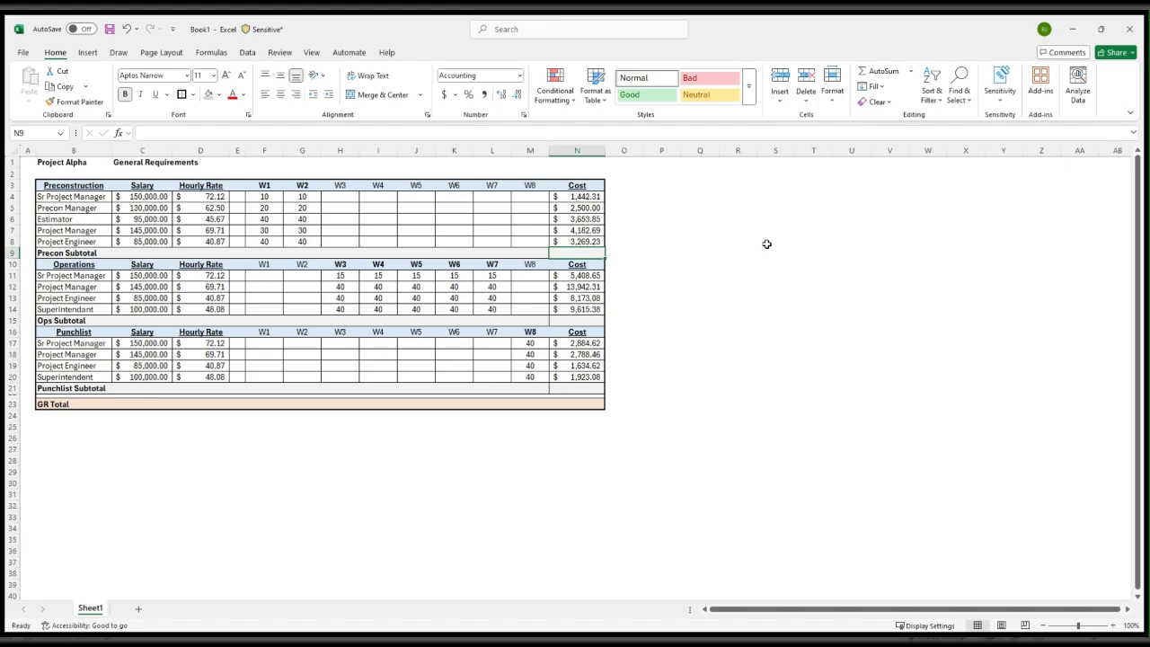
pyautogui.write('=s')
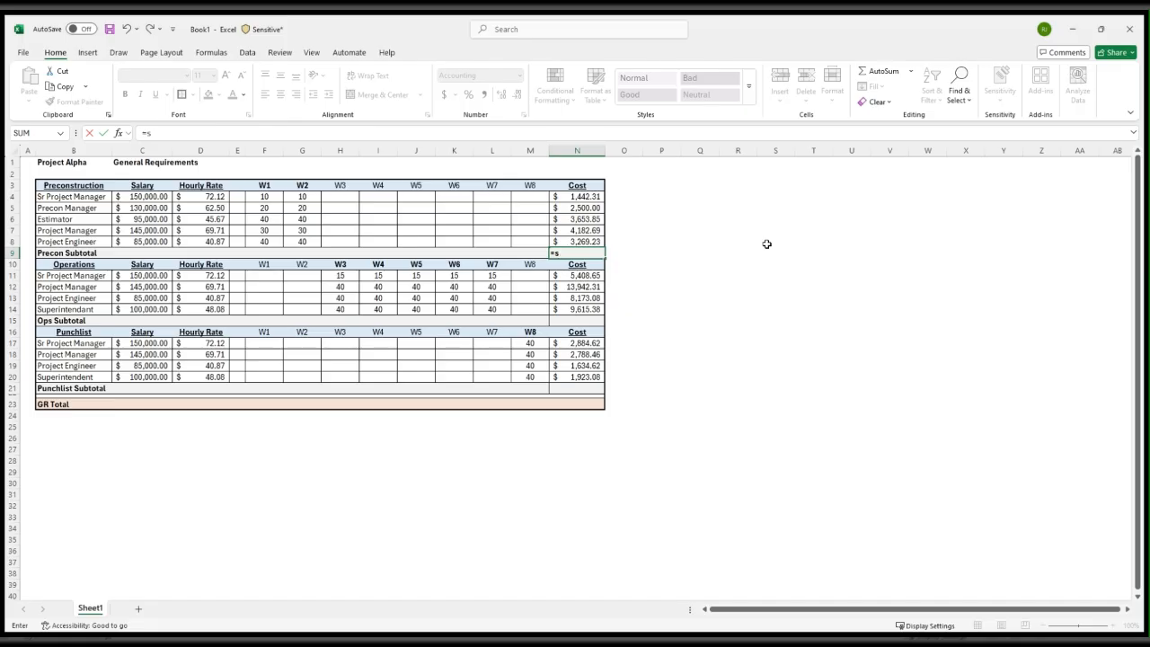
pyautogui.press('BackSpace')
pyautogui.write('SUBTOTAL(9,')
pyautogui.press('Up')
pyautogui.hotkey('shift', 'Up')
pyautogui.hotkey('shift', 'Up')
pyautogui.hotkey('shift', 'Up')
pyautogui.hotkey('shift', 'Up')
pyautogui.write(')')
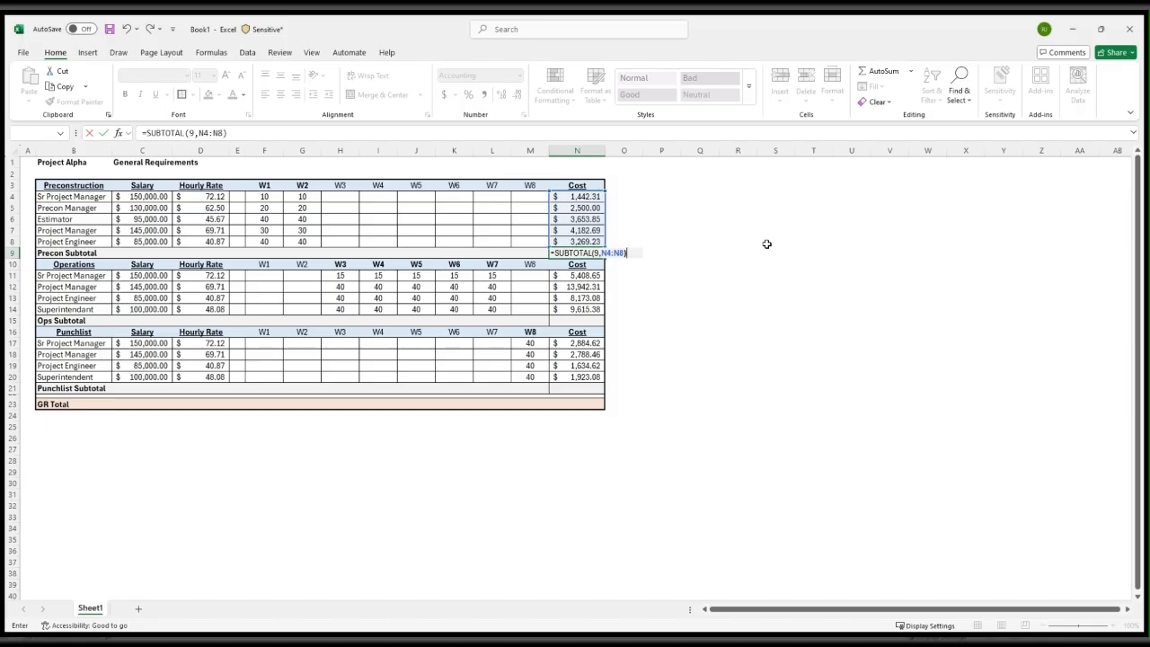
pyautogui.press('Return')
# Enter the Ops Subtotal formula =SUBTOTAL(9,N11:N14) in N15
pyautogui.press('Down')
pyautogui.press('Down')
pyautogui.press('Down')
pyautogui.press('Down')
pyautogui.press('Down')
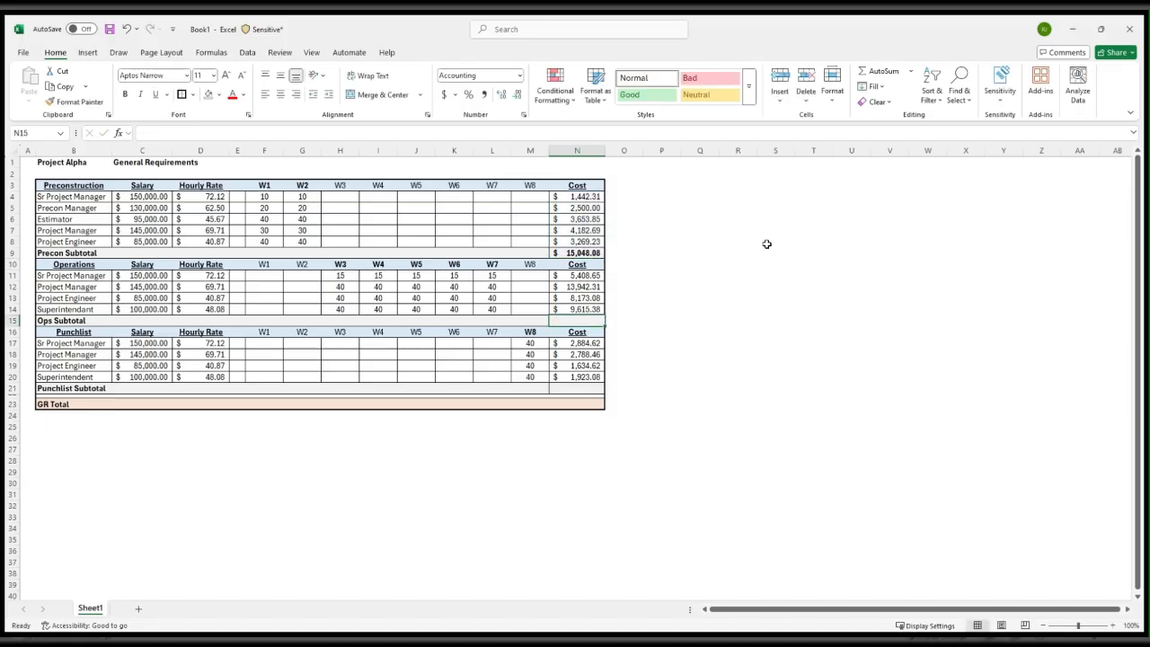
pyautogui.write('=S')
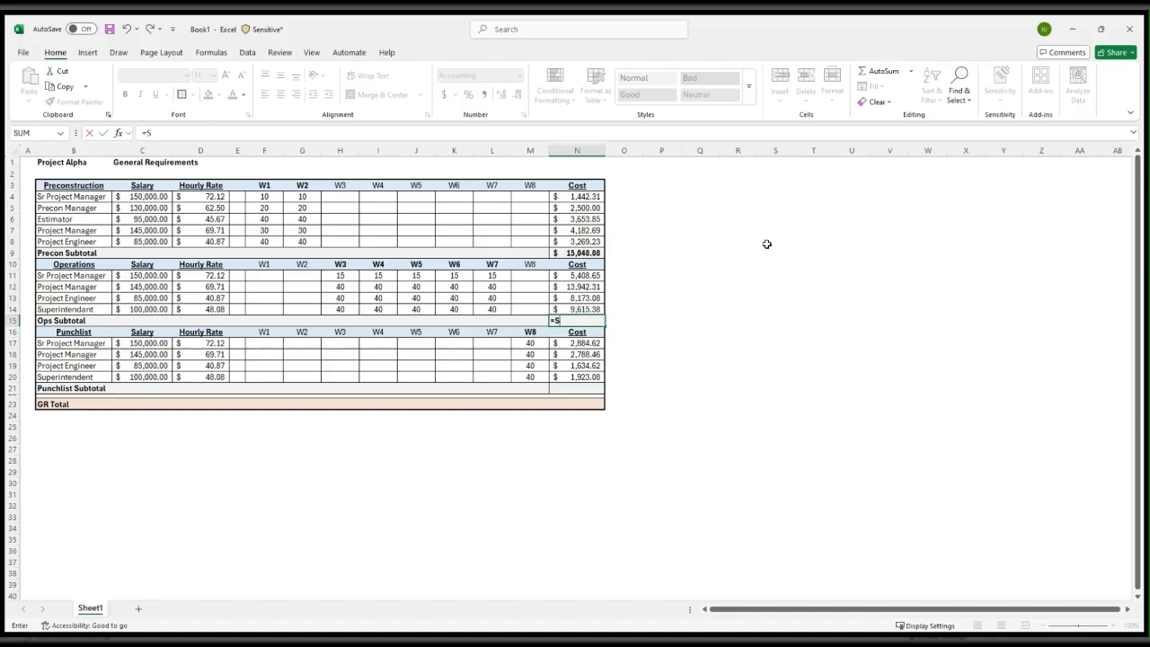
pyautogui.write('UBTOTAL(9,')
pyautogui.press('Up')
pyautogui.hotkey('shift', 'Up')
pyautogui.hotkey('shift', 'Up')
pyautogui.hotkey('shift', 'Up')
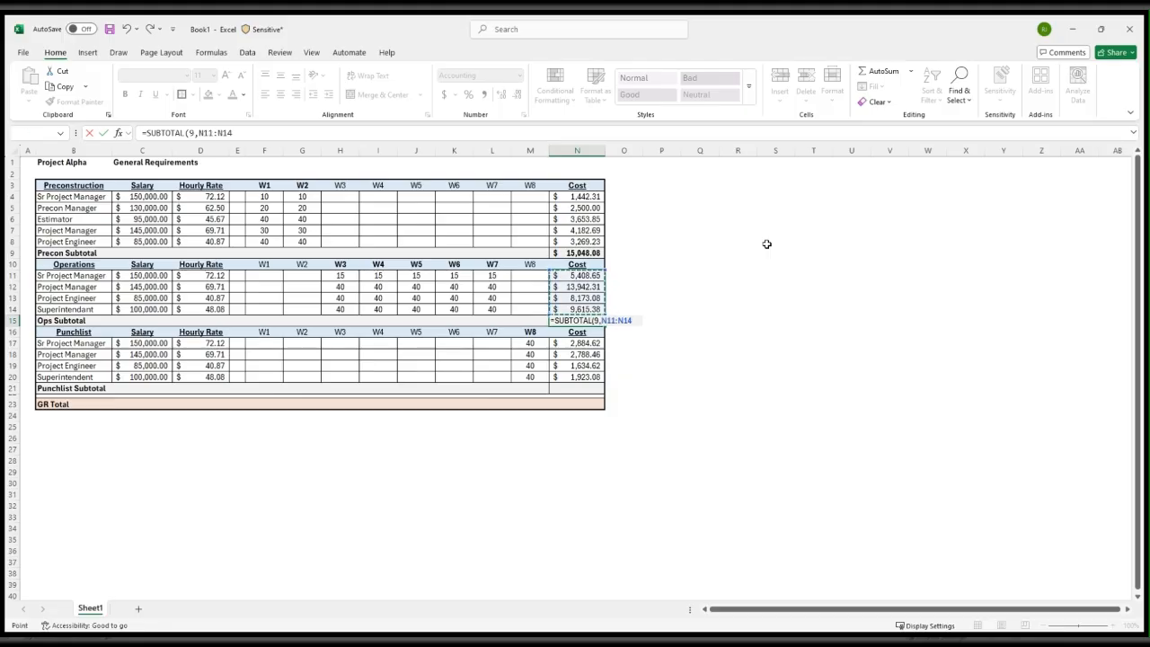
pyautogui.press('Return')
# Enter the Punchlist Subtotal formula =SUBTOTAL(9,N17:N20) in N21
pyautogui.press('Down')
pyautogui.press('Down')
pyautogui.press('Down')
pyautogui.press('Down')
pyautogui.press('Down')
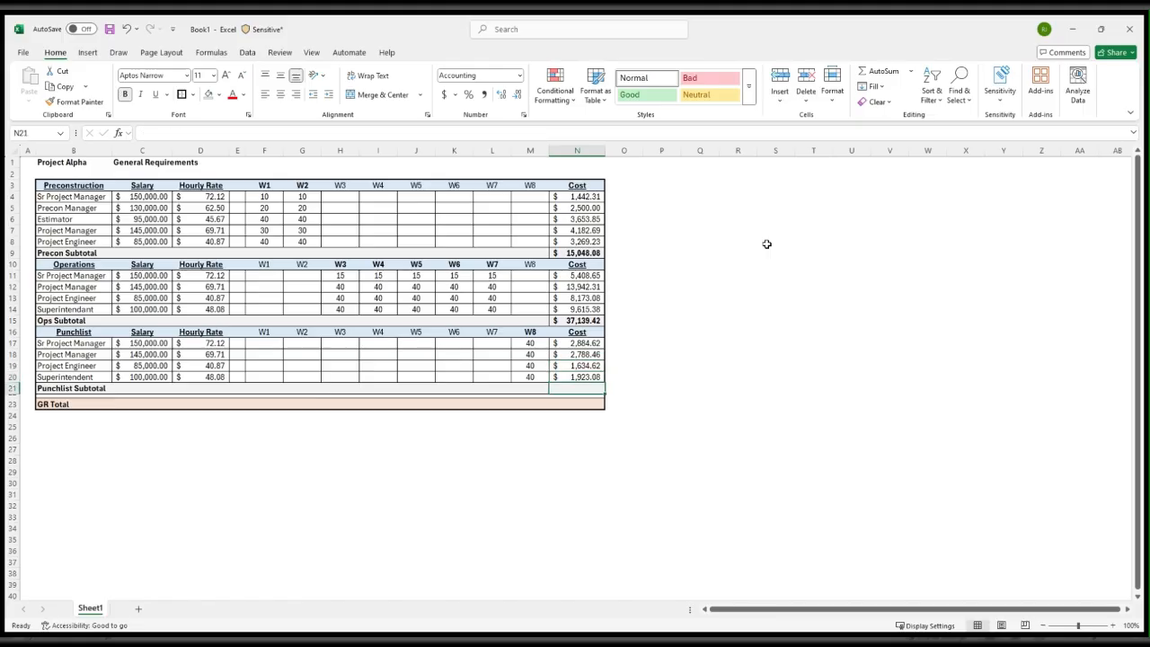
pyautogui.write('=SUBTOTAL(9,')
pyautogui.press('Up')
pyautogui.hotkey('shift', 'Up')
pyautogui.hotkey('shift', 'Up')
pyautogui.hotkey('shift', 'Up')
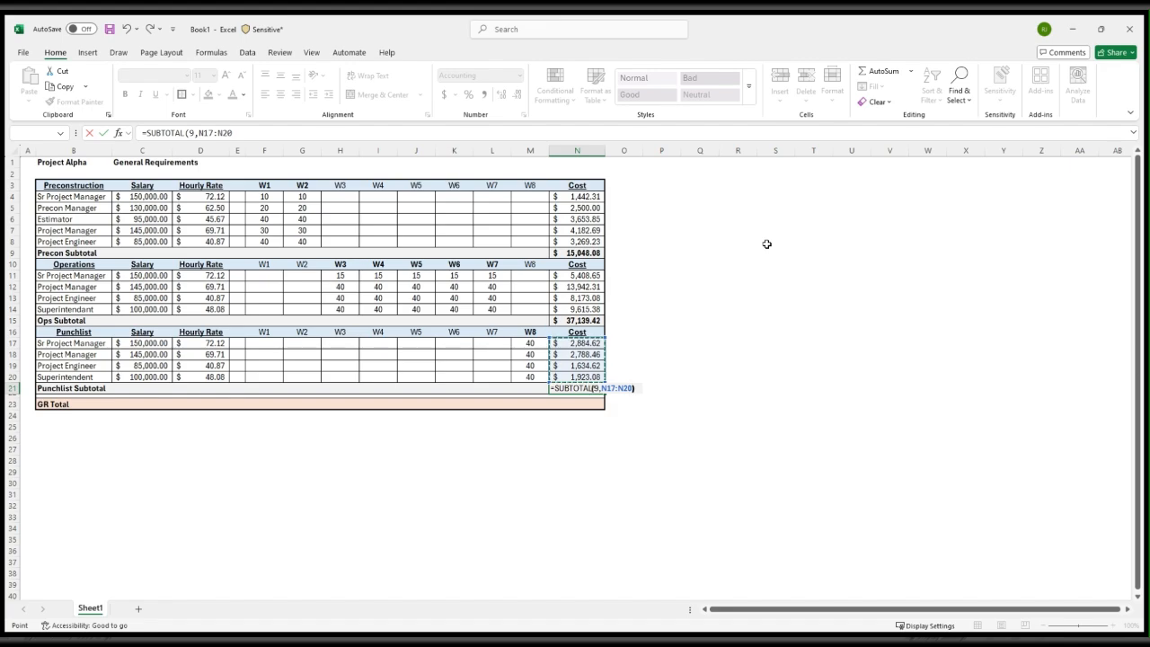
pyautogui.press('Return')
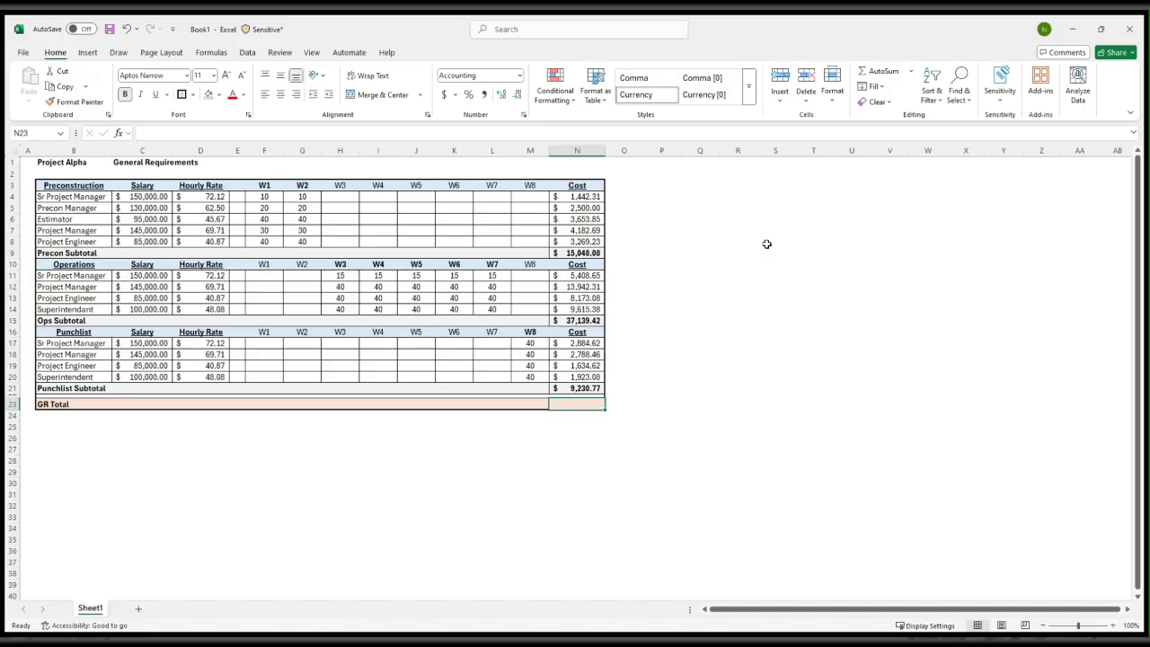
# Enter the GR Total formula =SUBTOTAL(9,N4:N21) in N23
pyautogui.write('=SUBTOTAL')
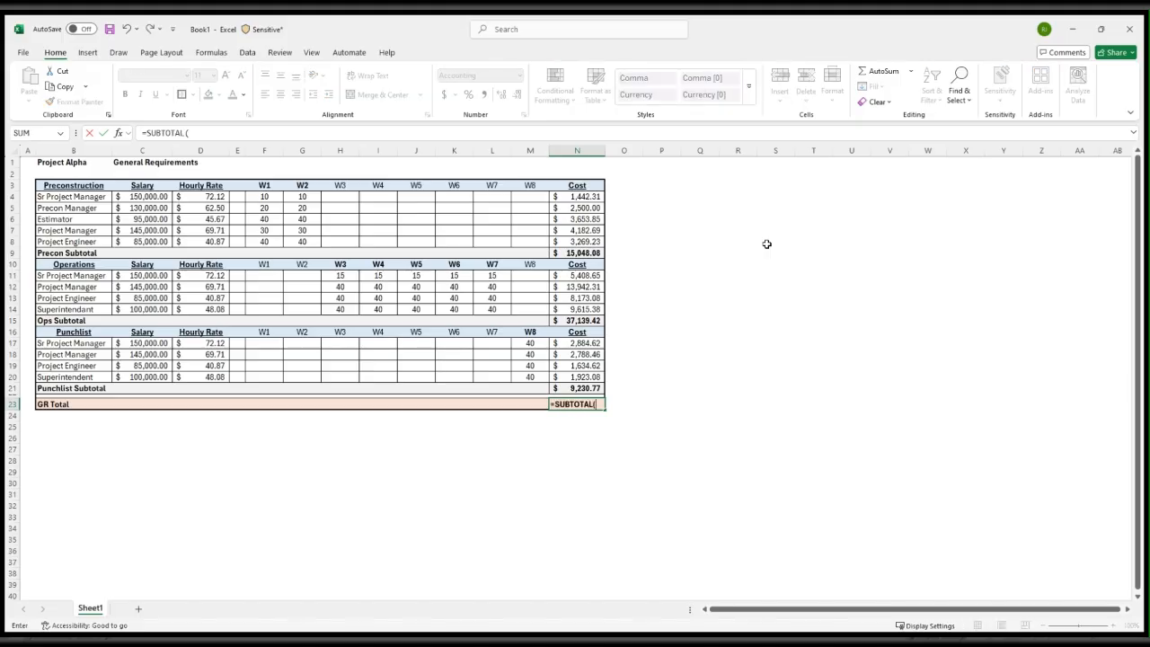
pyautogui.write('(9,')
pyautogui.press('Up')
pyautogui.press('Up')
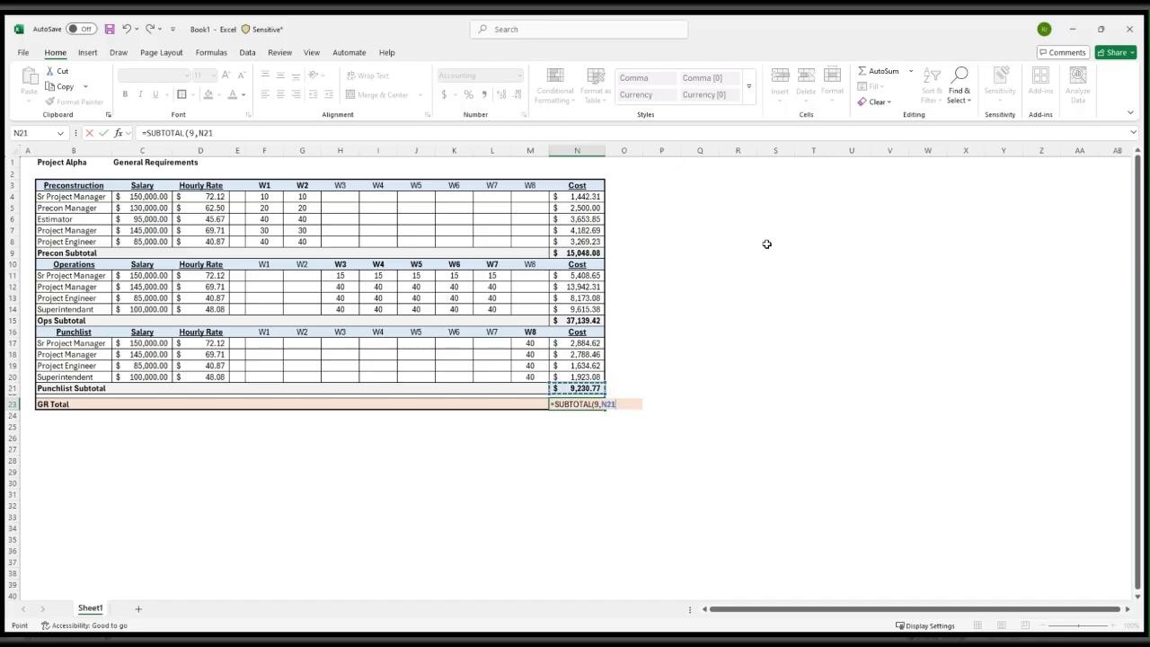
pyautogui.hotkey('shift', 'Up')
pyautogui.hotkey('shift', 'Up')
pyautogui.hotkey('shift', 'Up')
pyautogui.hotkey('shift', 'Up')
pyautogui.hotkey('shift', 'Up')
pyautogui.hotkey('shift', 'Up')
pyautogui.hotkey('shift', 'Up')
pyautogui.hotkey('shift', 'Up')
pyautogui.hotkey('shift', 'Up')
pyautogui.hotkey('shift', 'Up')
pyautogui.hotkey('shift', 'Up')
pyautogui.hotkey('shift', 'Up')
pyautogui.hotkey('shift', 'Up')
pyautogui.hotkey('shift', 'Up')
pyautogui.hotkey('shift', 'Up')
pyautogui.hotkey('shift', 'Up')
pyautogui.hotkey('shift', 'Up')
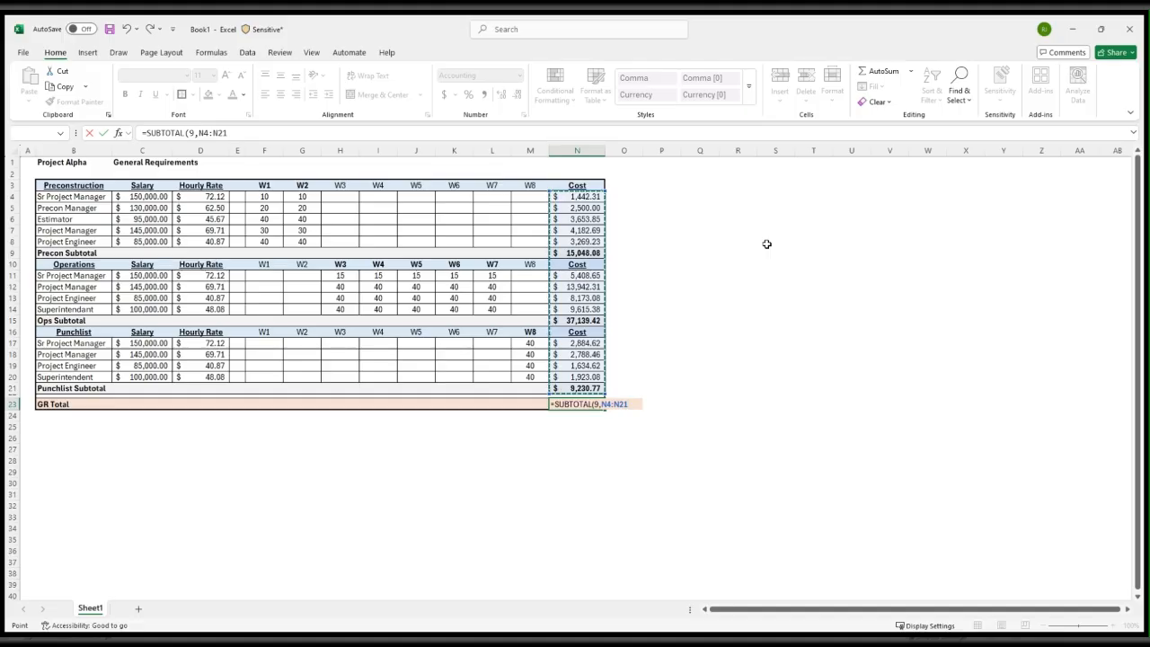
pyautogui.write(')')
pyautogui.press('Return')
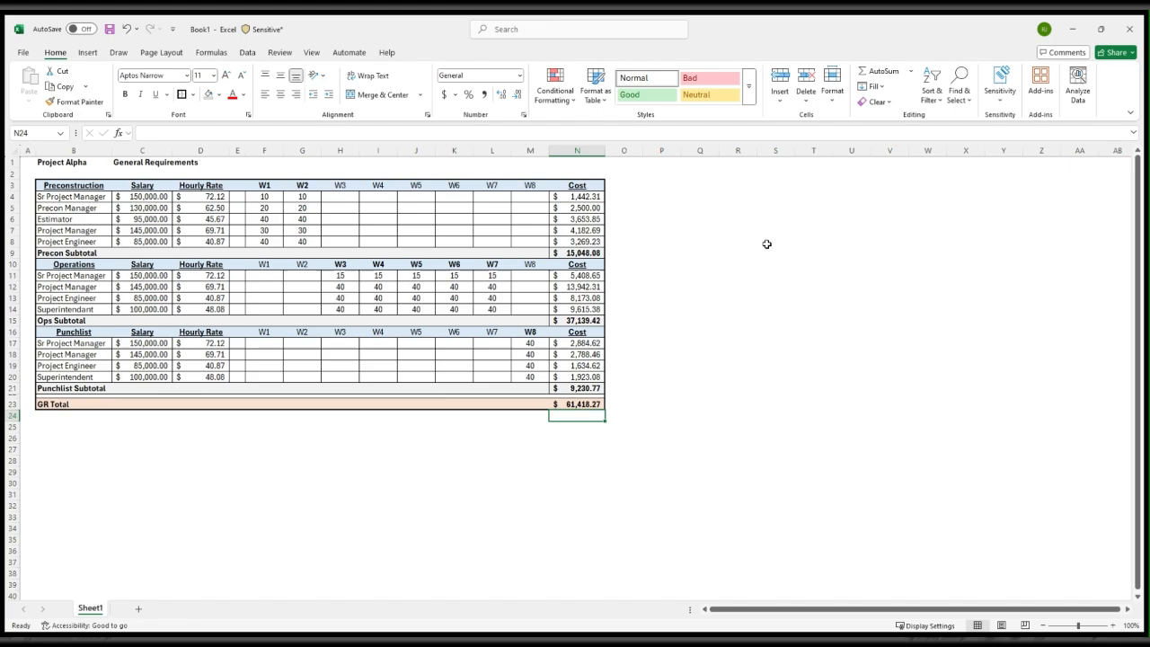
pyautogui.press('Up')
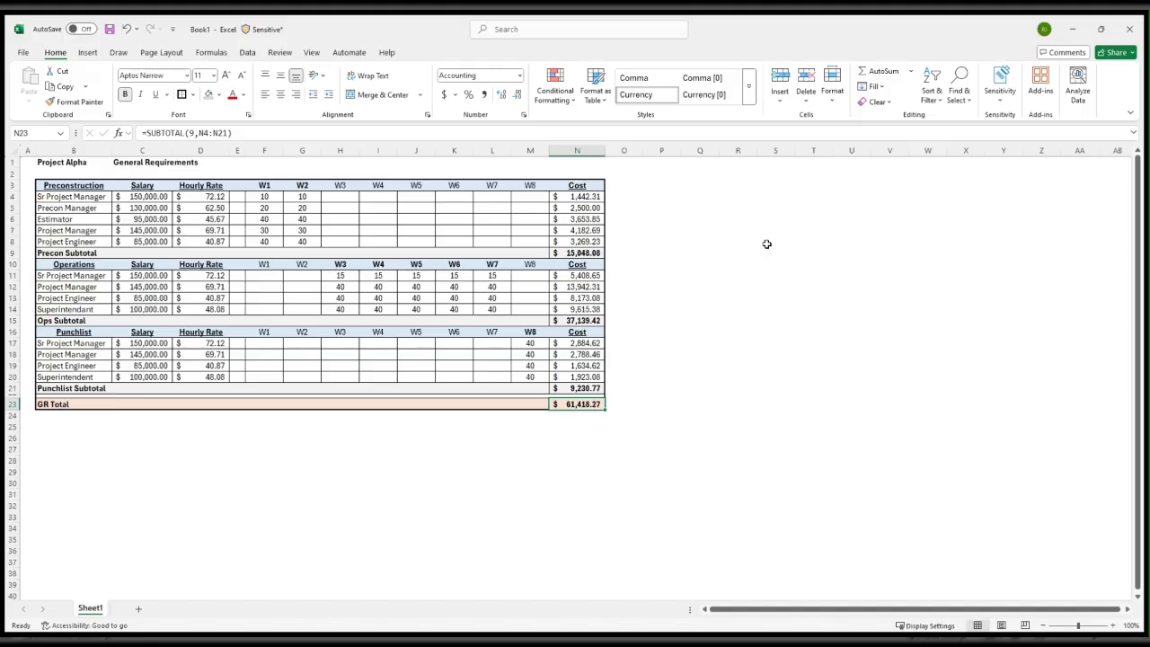
# Add a Greater Than 0 conditional formatting rule with a light green fill to the Preconstruction weekly hours in F4:M8
pyautogui.click(268, 197)
pyautogui.moveTo(268, 197); pyautogui.dragTo(542, 240)
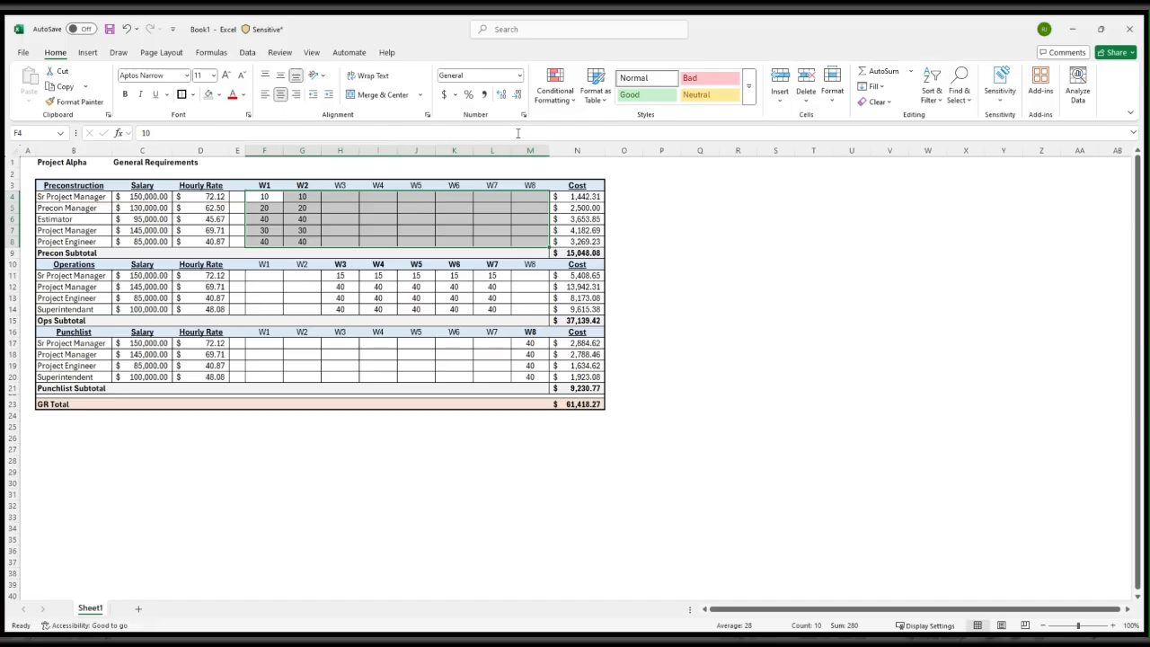
pyautogui.click(573, 105)
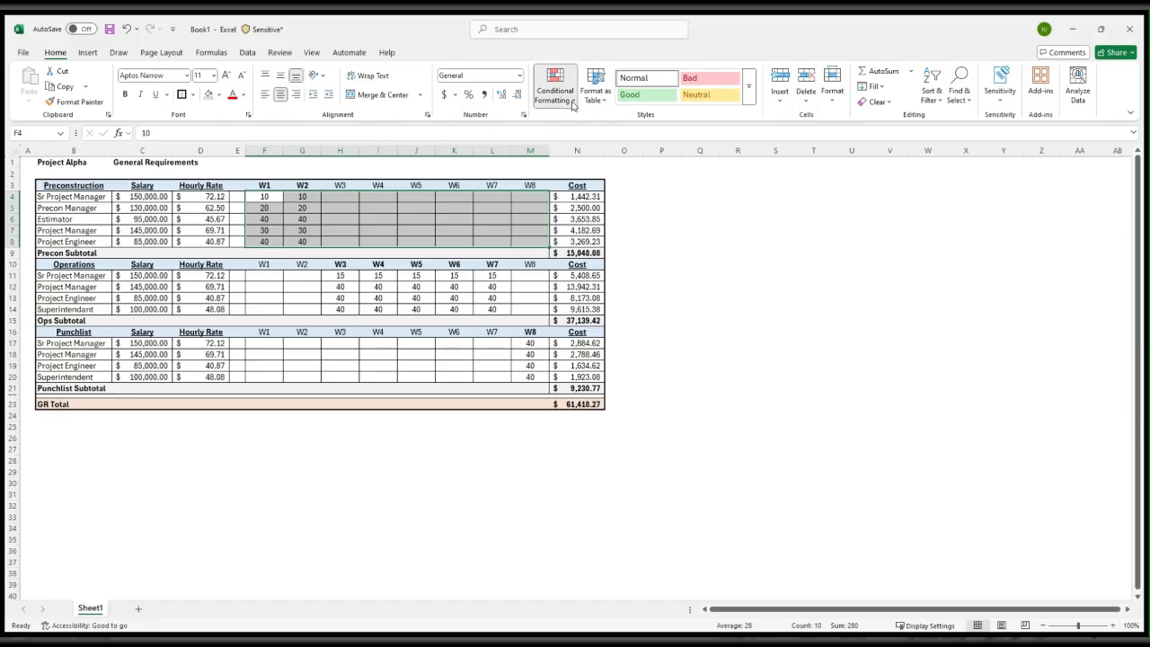
pyautogui.click(692, 132)
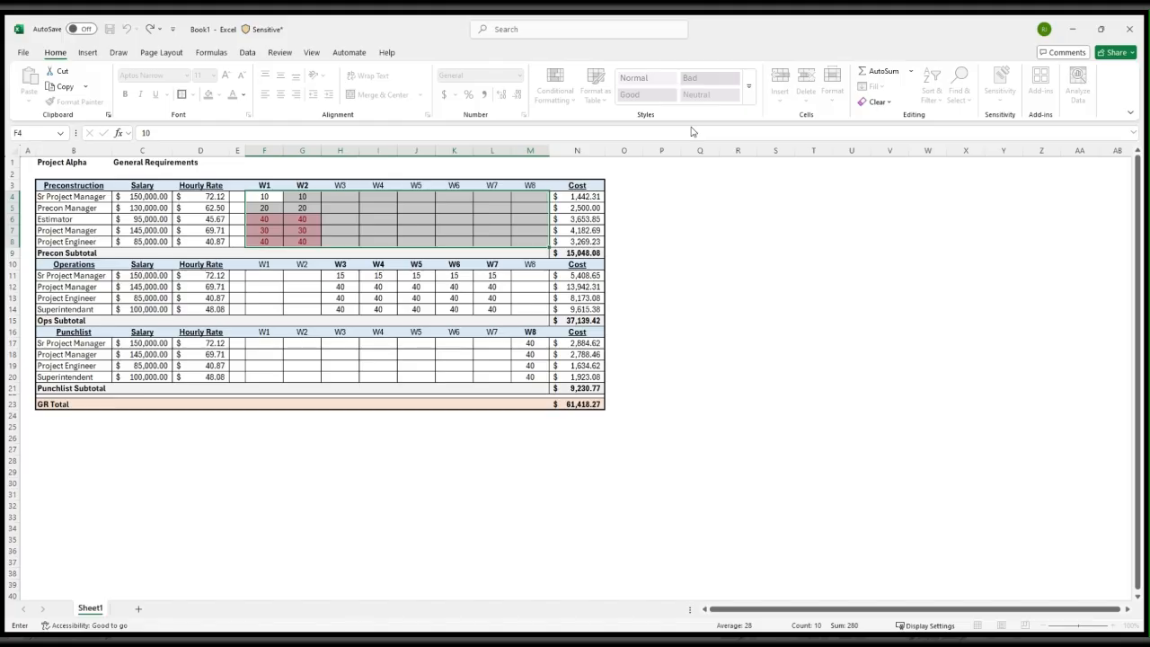
pyautogui.write('0')
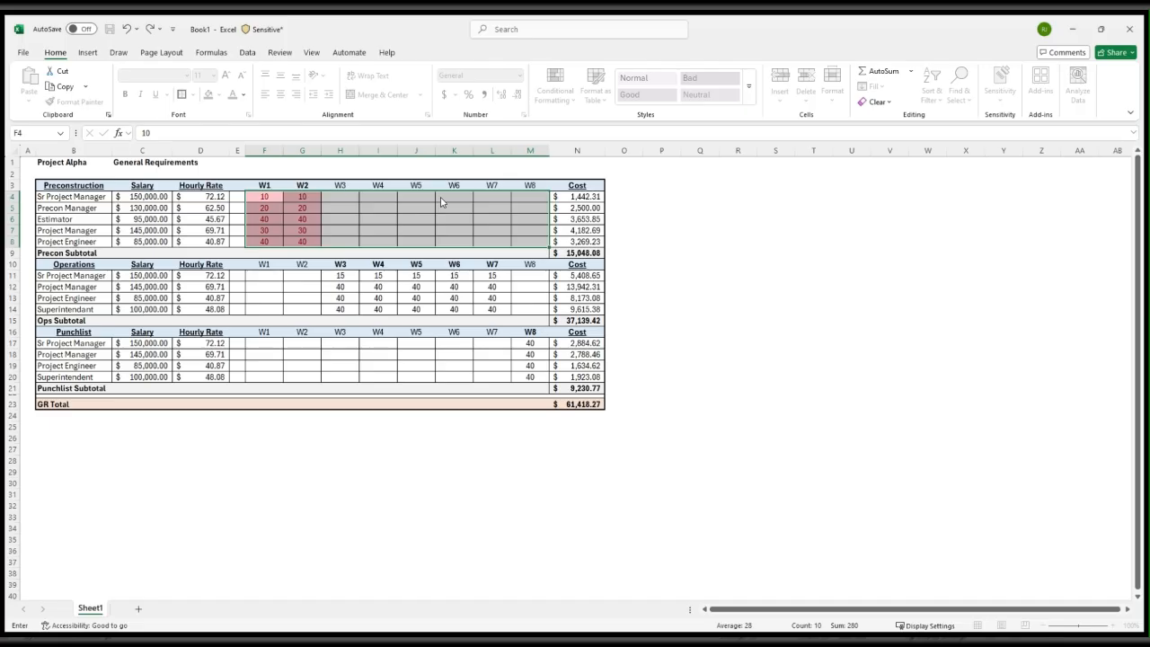
pyautogui.click(494, 245)
pyautogui.click(455, 356)
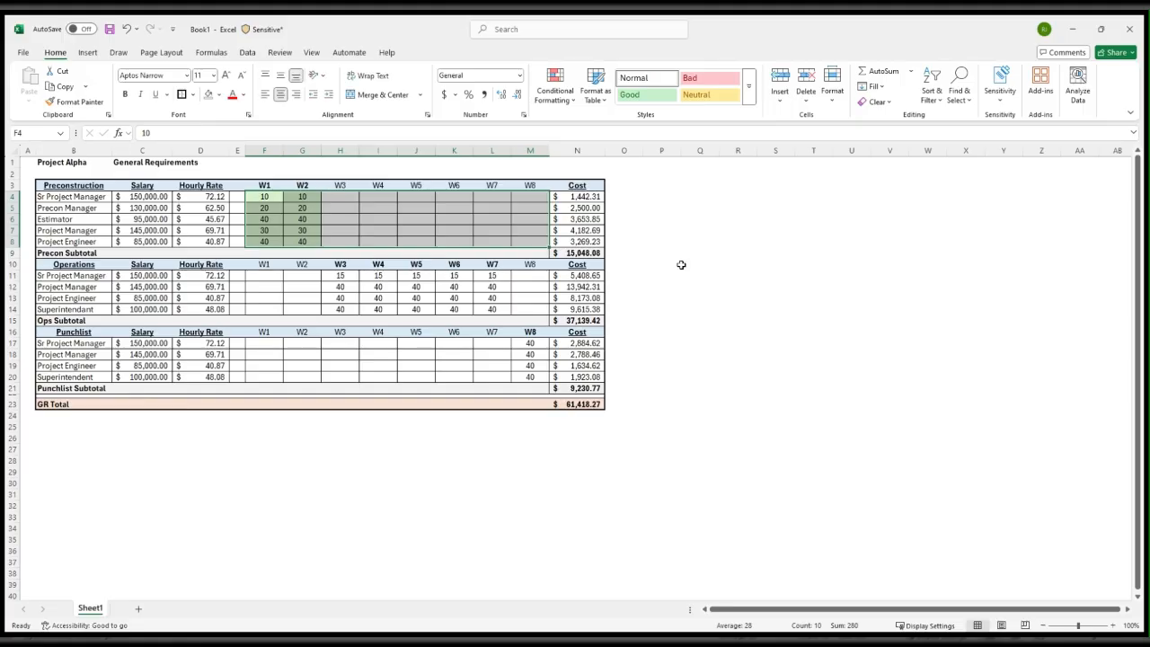
pyautogui.click(741, 265)
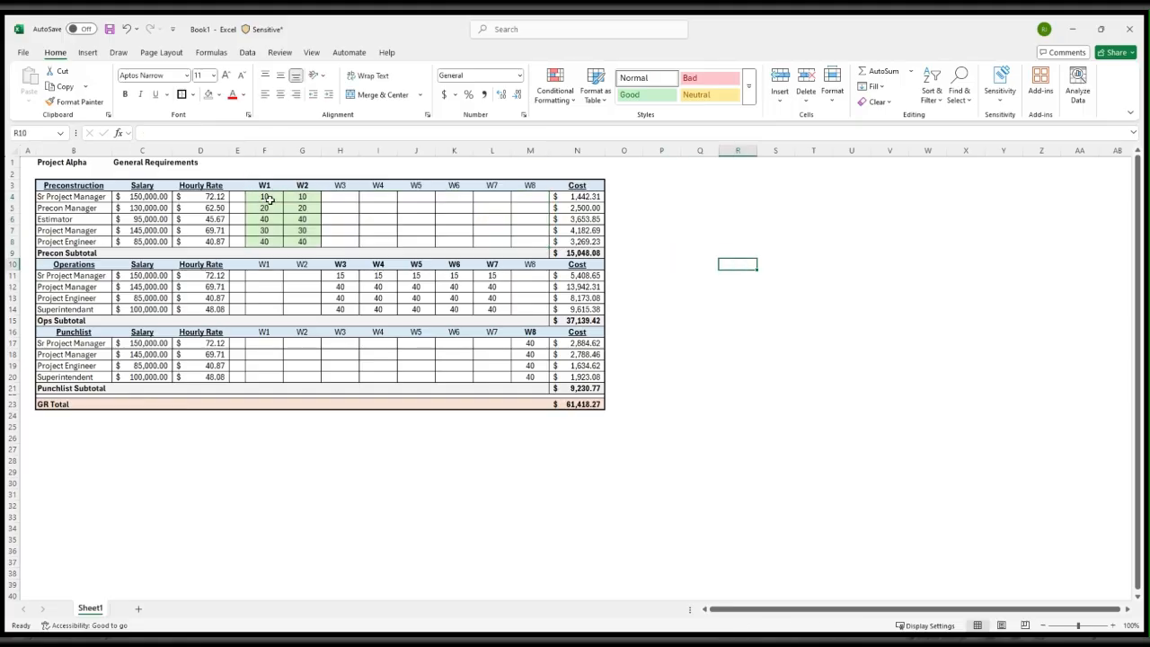
# Copy the conditional formatting from F4:M4 to the Operations hours in F11:M14 and the Punchlist hours in F17:M20 with Format Painter
pyautogui.moveTo(266, 198); pyautogui.dragTo(303, 218)
pyautogui.click(370, 217)
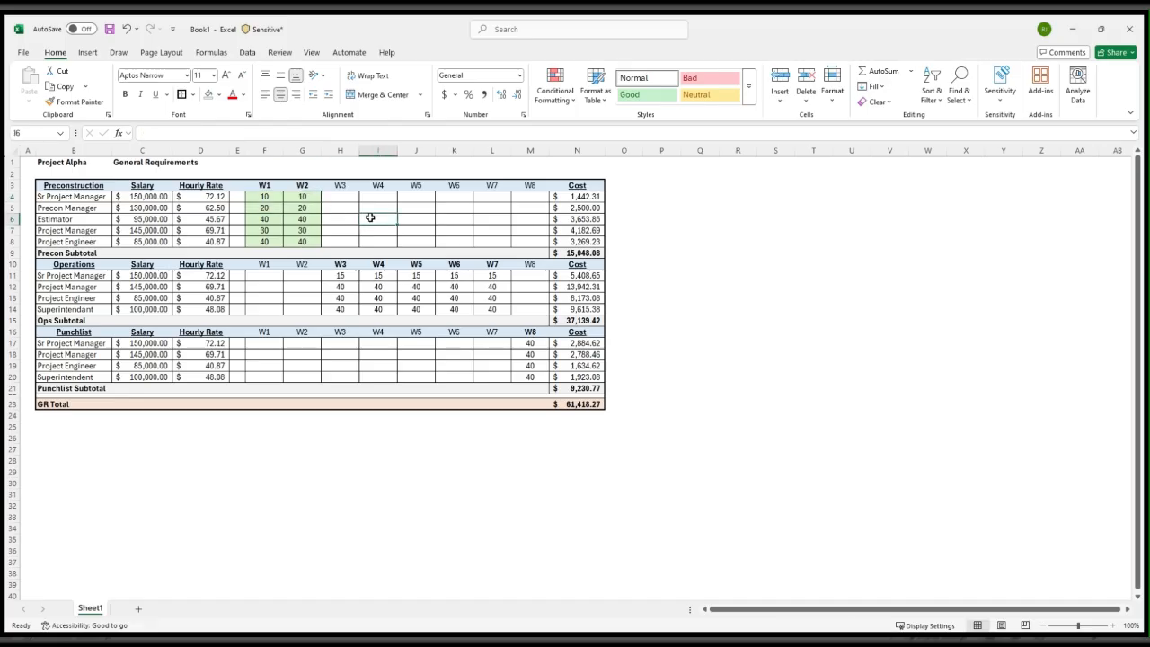
pyautogui.moveTo(269, 196); pyautogui.dragTo(526, 199)
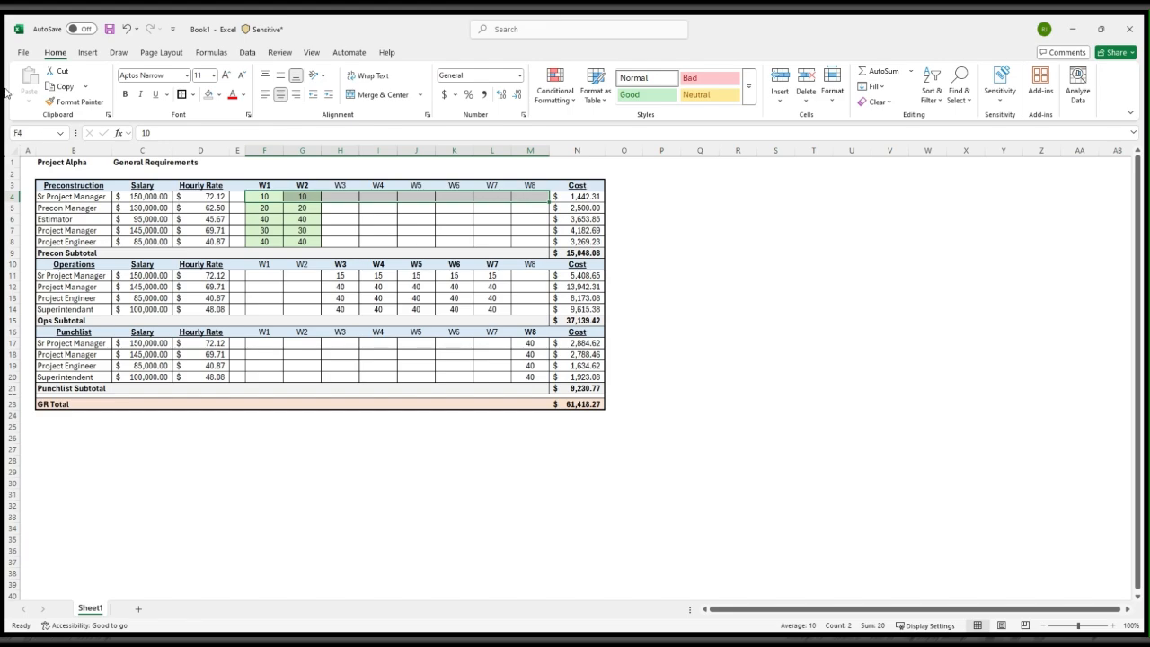
pyautogui.click(69, 104)
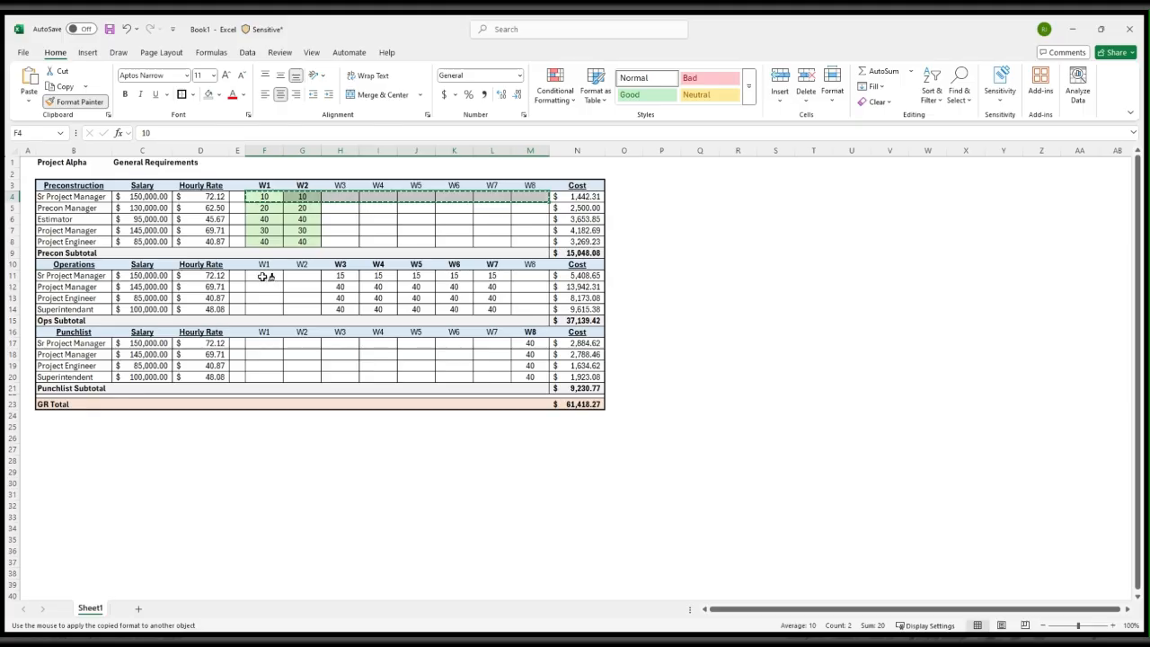
pyautogui.moveTo(262, 275); pyautogui.dragTo(525, 312)
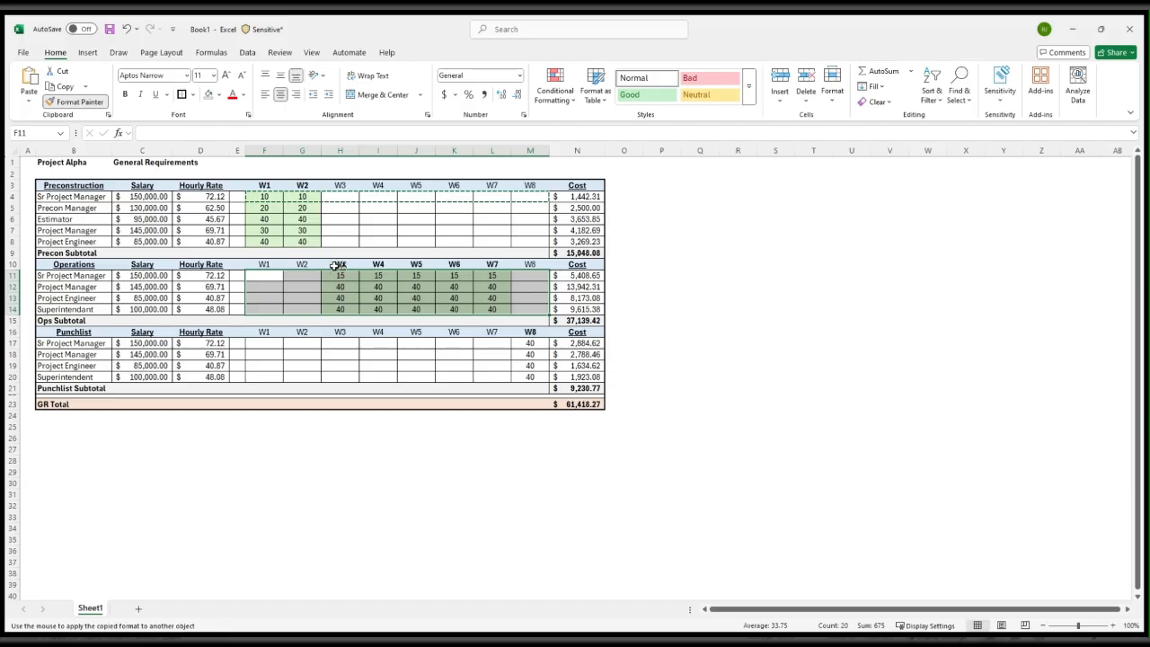
pyautogui.moveTo(262, 343); pyautogui.dragTo(528, 368)
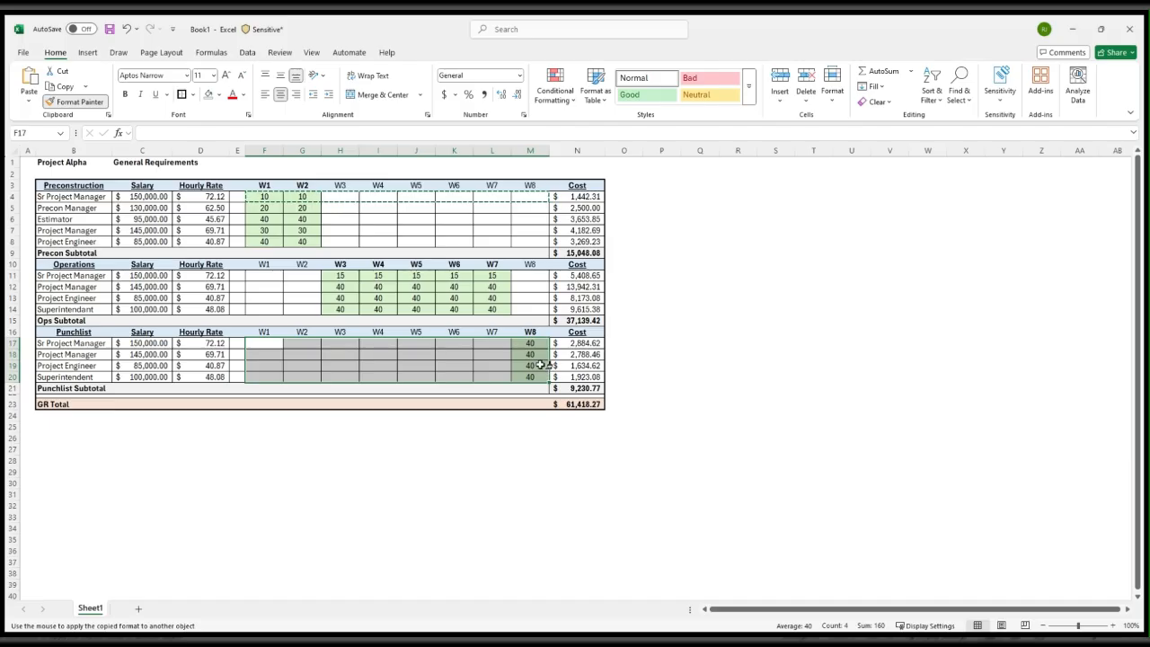
pyautogui.press('Escape')
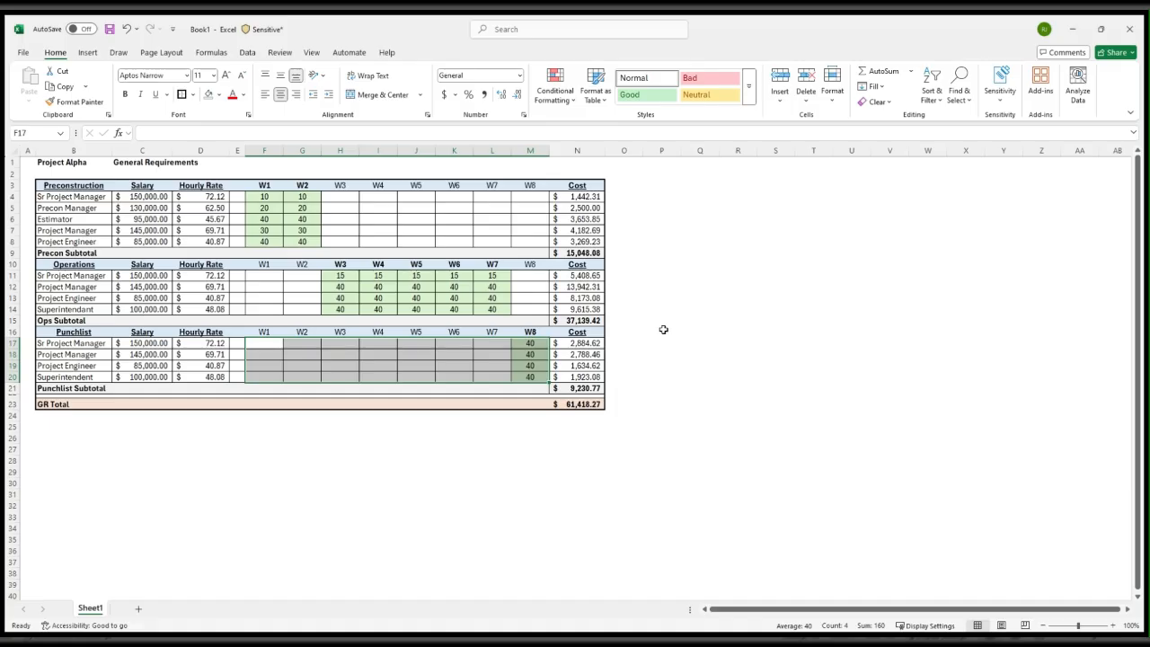
pyautogui.click(678, 299)
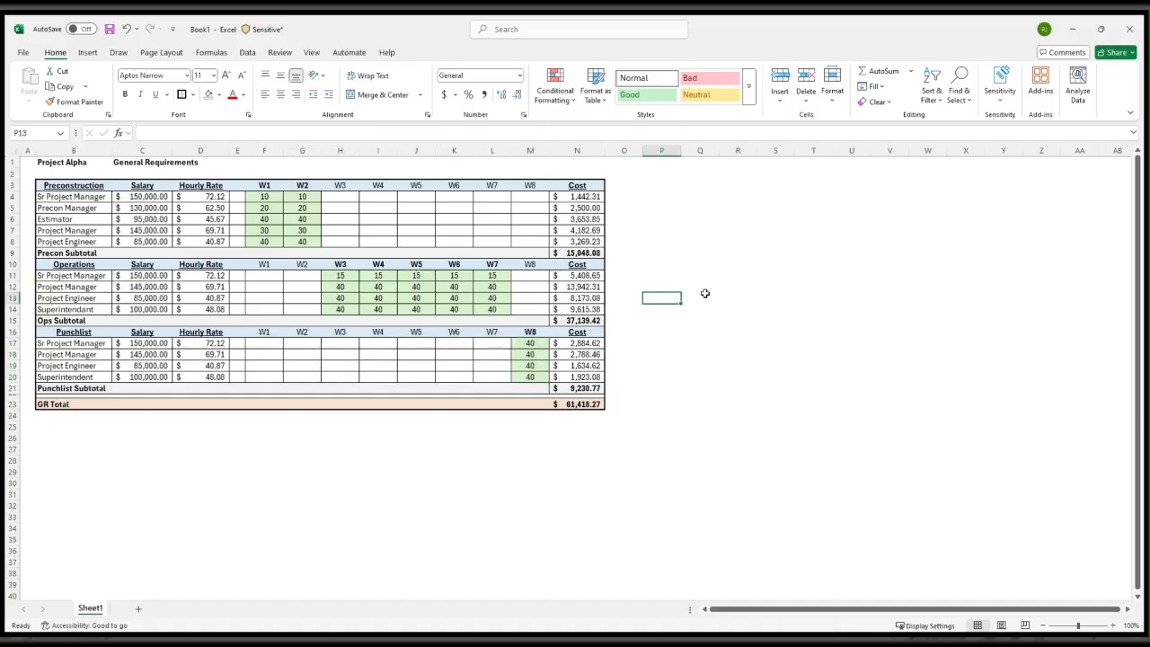